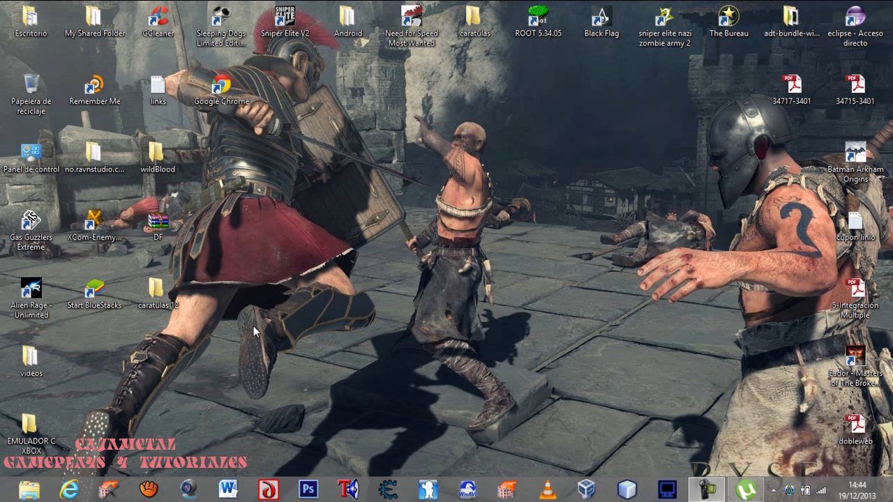
- Open the Control Panel, search it for "opciones" and open Opciones de carpeta
{"action": "mouse_move", "coordinate": [1, 501]}
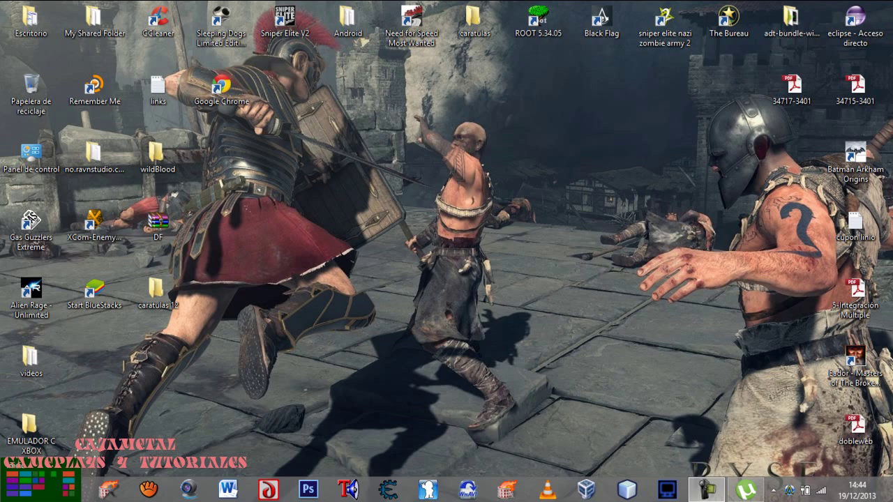
{"action": "left_click", "coordinate": [1, 500]}
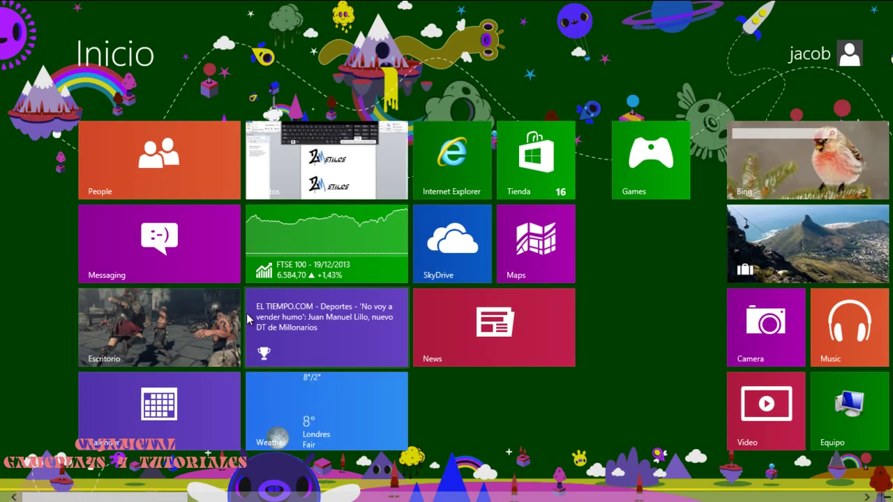
{"action": "type", "text": "pane"}
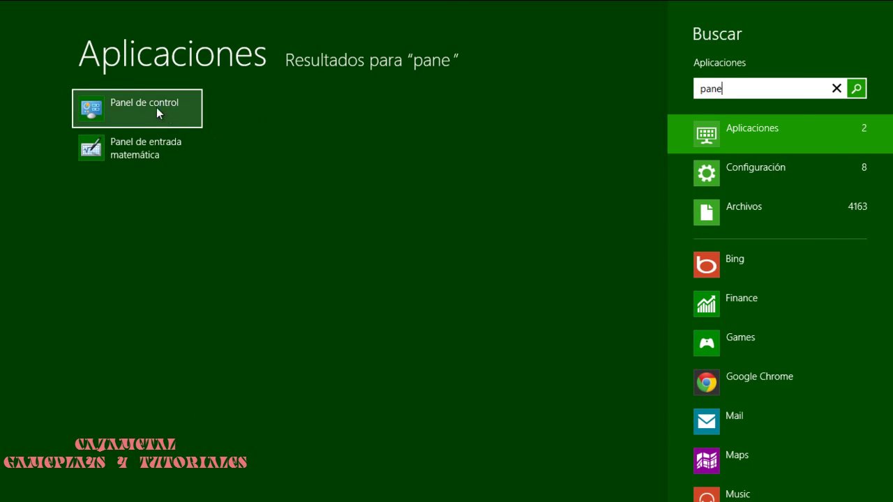
{"action": "left_click", "coordinate": [161, 102]}
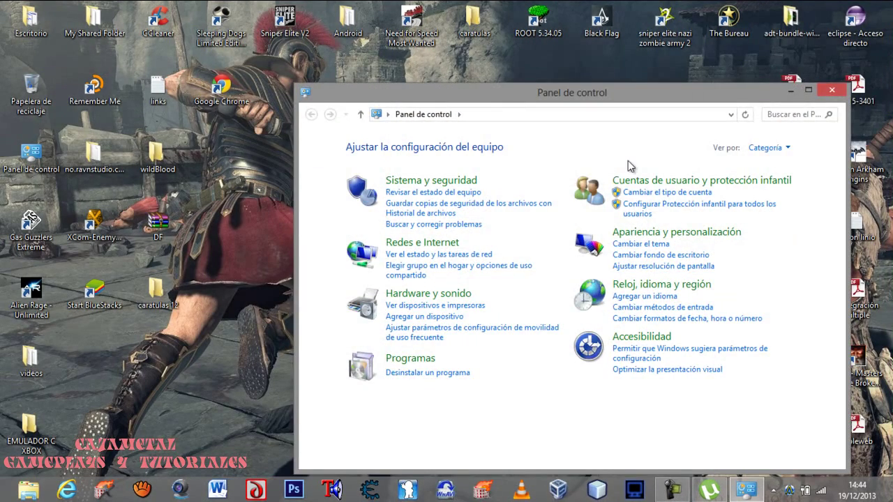
{"action": "left_click", "coordinate": [778, 116]}
{"action": "type", "text": "opciones"}
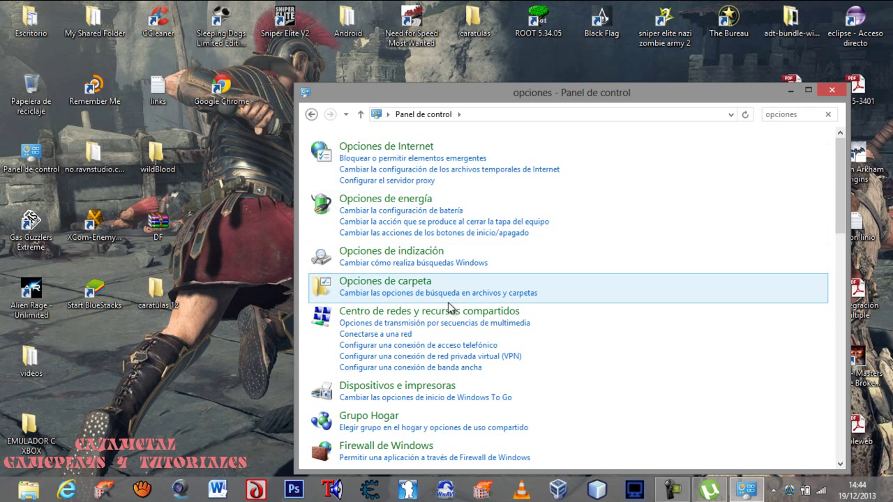
{"action": "left_click", "coordinate": [407, 284]}
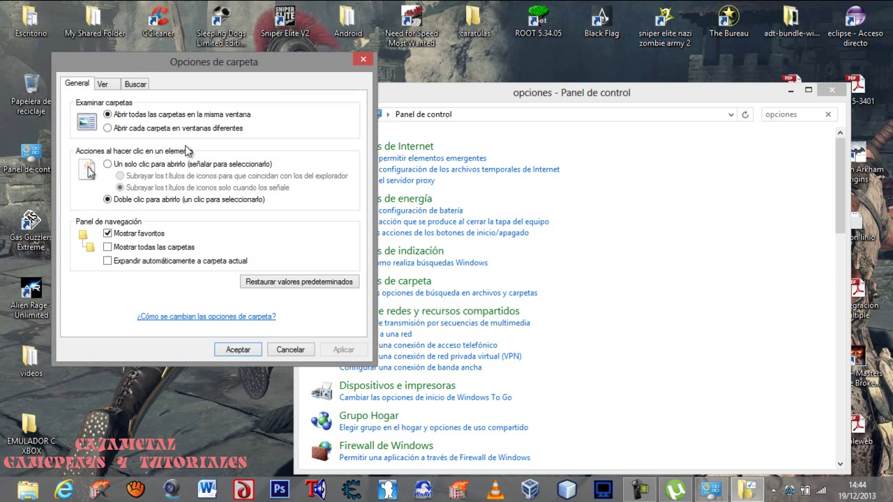
- Review the hidden files and folders setting in the folder view options, accept the dialog and close the Control Panel
{"action": "left_click", "coordinate": [104, 85]}
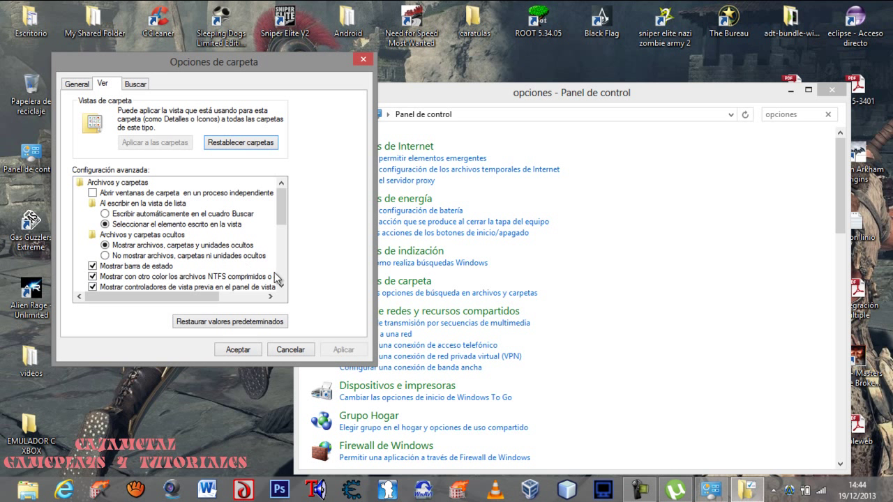
{"action": "left_click", "coordinate": [237, 349]}
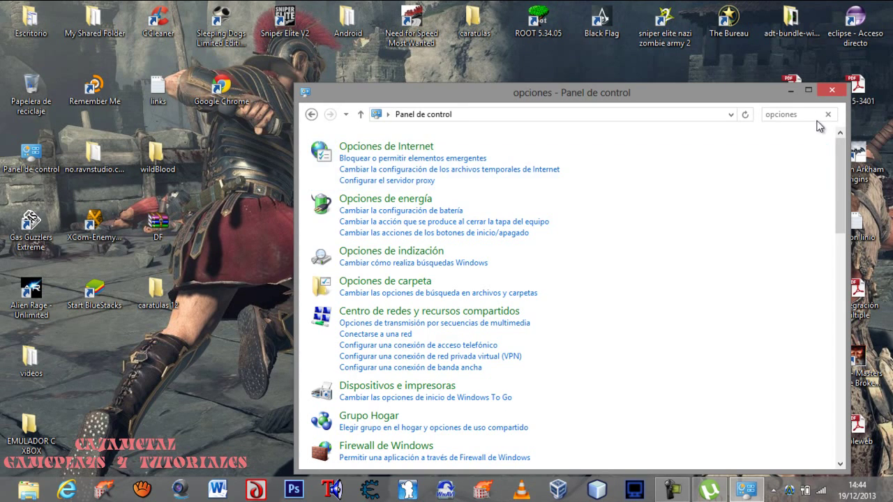
{"action": "left_click", "coordinate": [833, 96]}
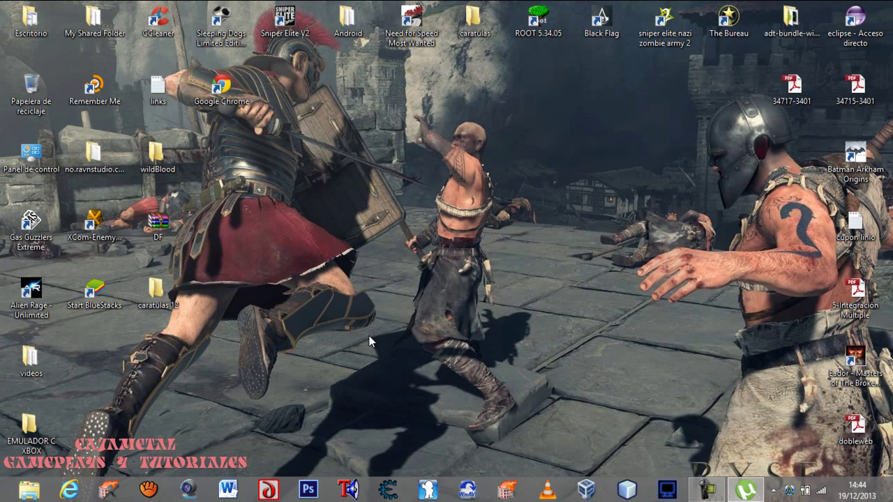
- Open a maximized File Explorer window and navigate to C:\ProgramData\BlueStacks\UserData\SharedFolder
{"action": "left_click", "coordinate": [31, 491]}
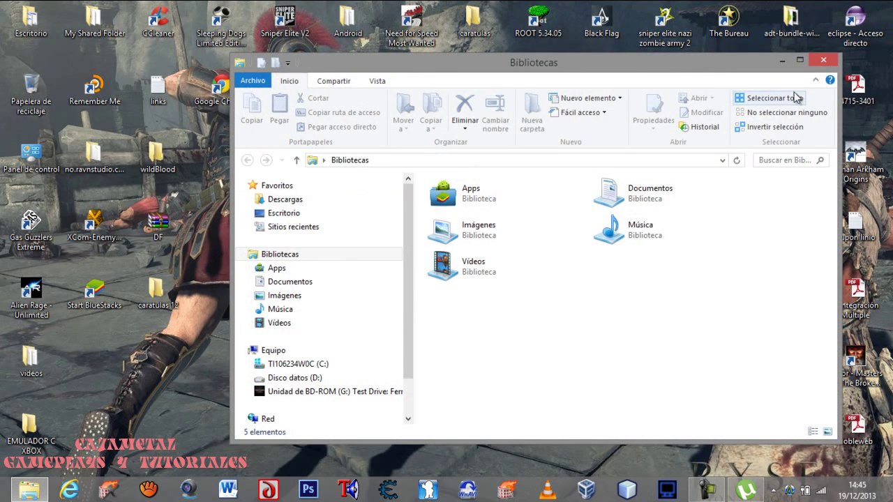
{"action": "left_click", "coordinate": [801, 61]}
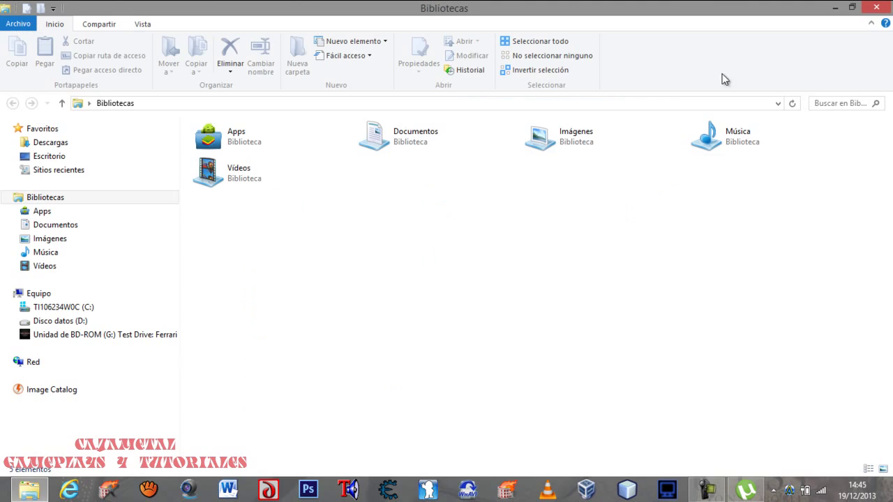
{"action": "left_click", "coordinate": [74, 308]}
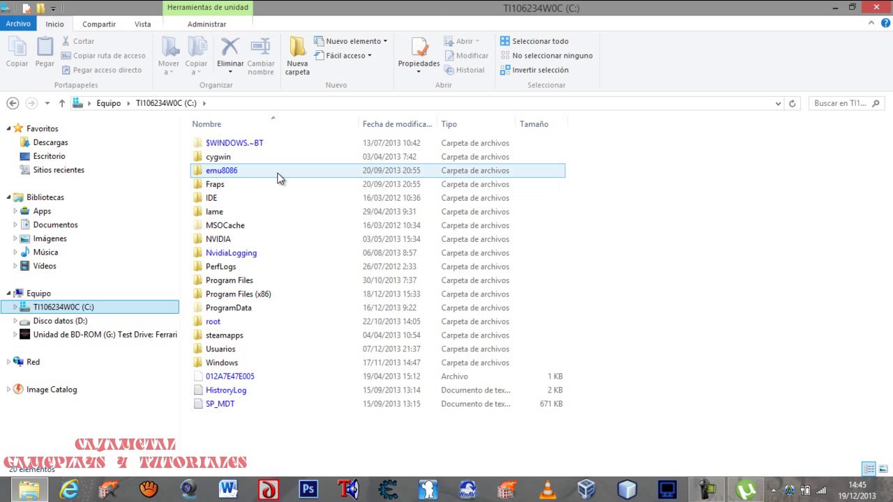
{"action": "double_click", "coordinate": [227, 315]}
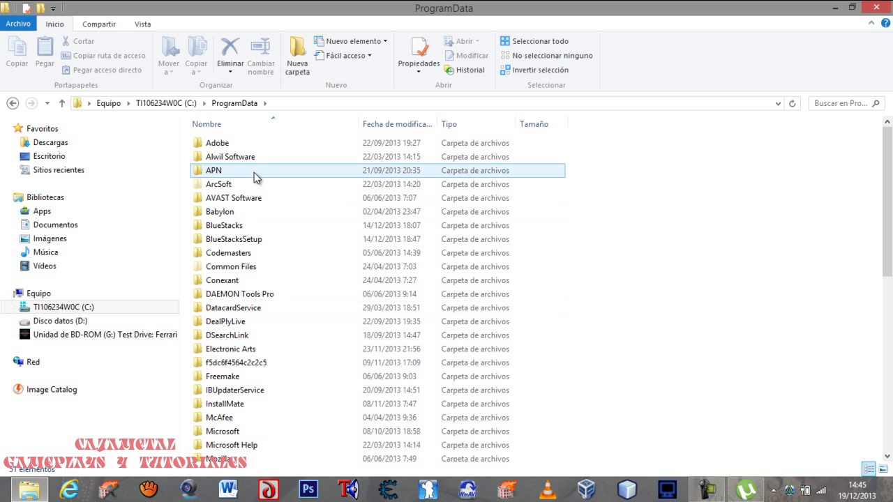
{"action": "double_click", "coordinate": [224, 227]}
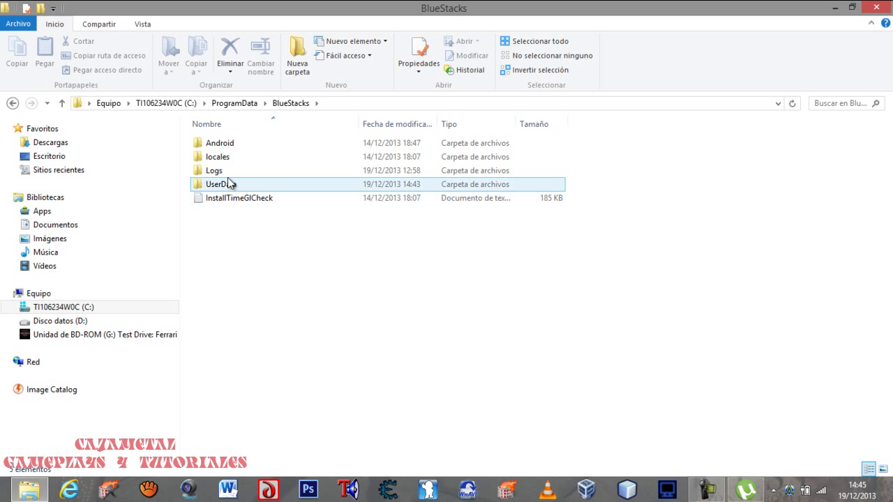
{"action": "left_click", "coordinate": [224, 185]}
{"action": "double_click", "coordinate": [223, 186]}
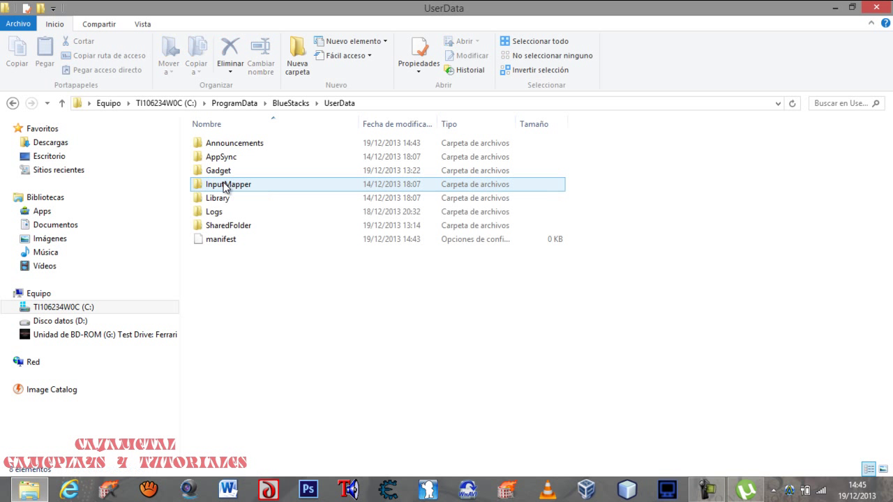
{"action": "left_click", "coordinate": [244, 229]}
{"action": "double_click", "coordinate": [243, 228]}
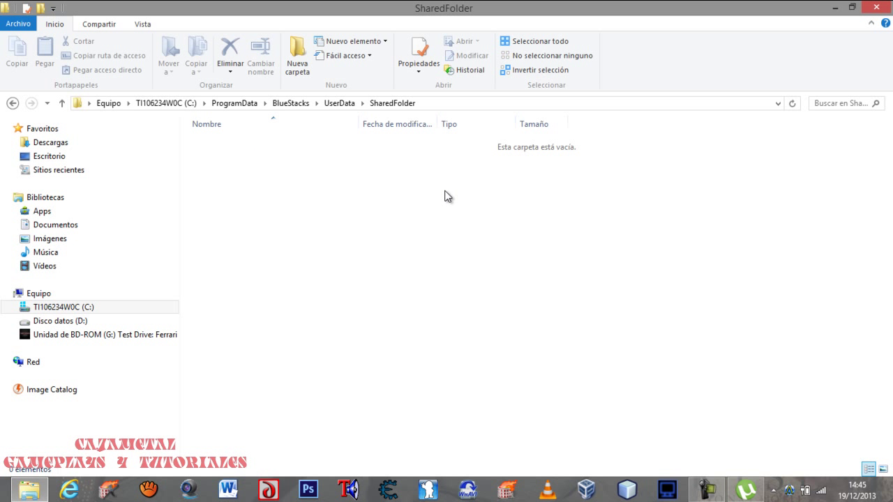
- Shrink the SharedFolder window to uncover the desktop and open the wildBlood folder in a separate window
{"action": "left_click", "coordinate": [853, 12]}
{"action": "left_click_drag", "start_coordinate": [572, 63], "coordinate": [625, 88]}
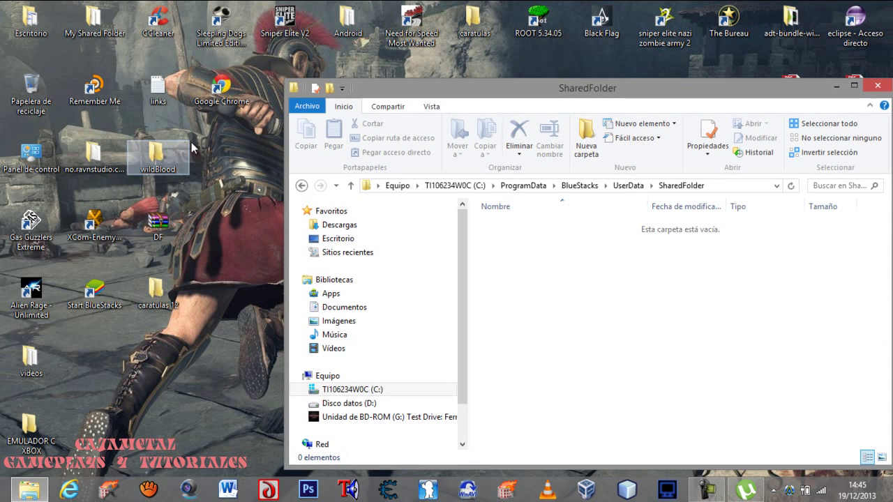
{"action": "left_click", "coordinate": [165, 154]}
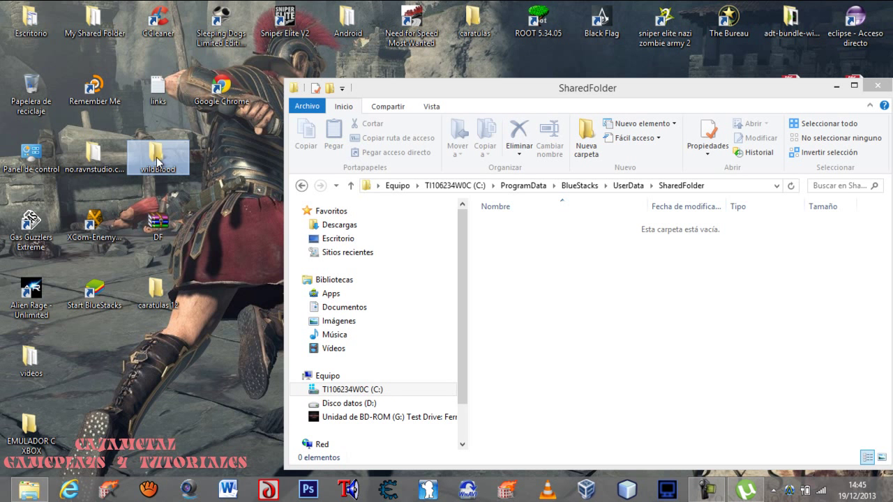
{"action": "double_click", "coordinate": [158, 159]}
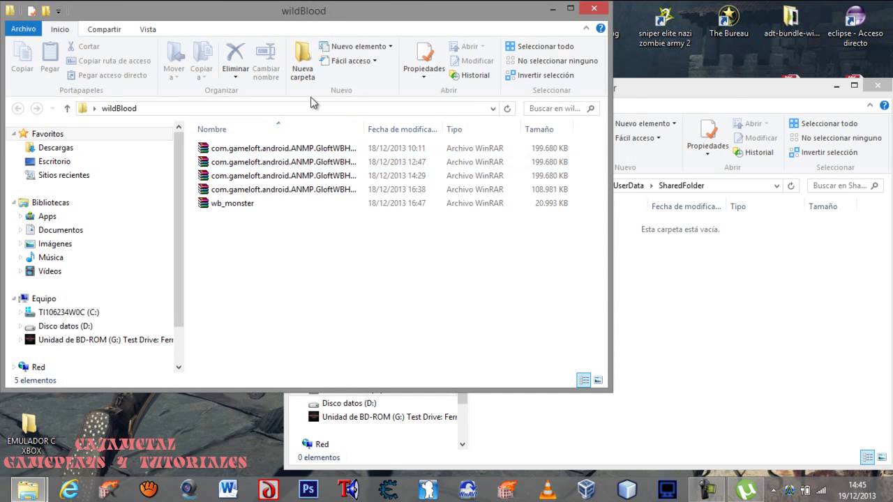
{"action": "left_click_drag", "start_coordinate": [326, 14], "coordinate": [339, 26]}
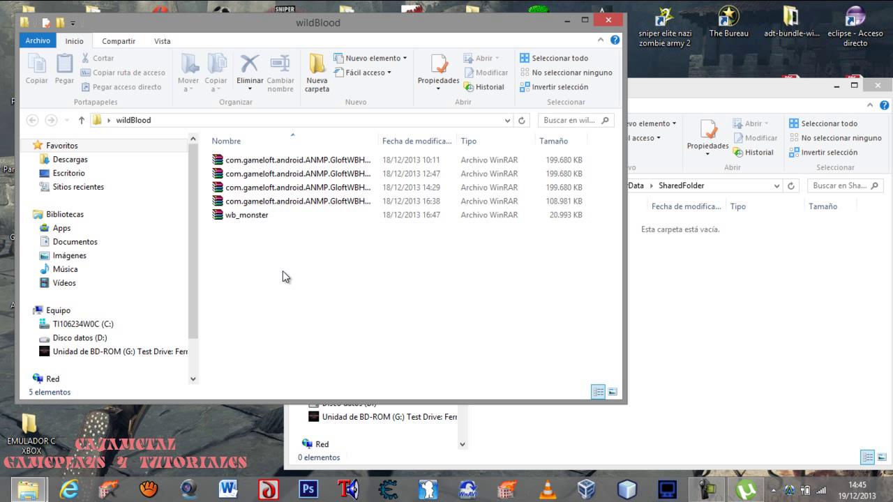
- Extract the first part of the com.gameloft.android.ANMP.GloftWBHM archive directly into the wildBlood folder
{"action": "left_click", "coordinate": [285, 162]}
{"action": "right_click", "coordinate": [284, 161]}
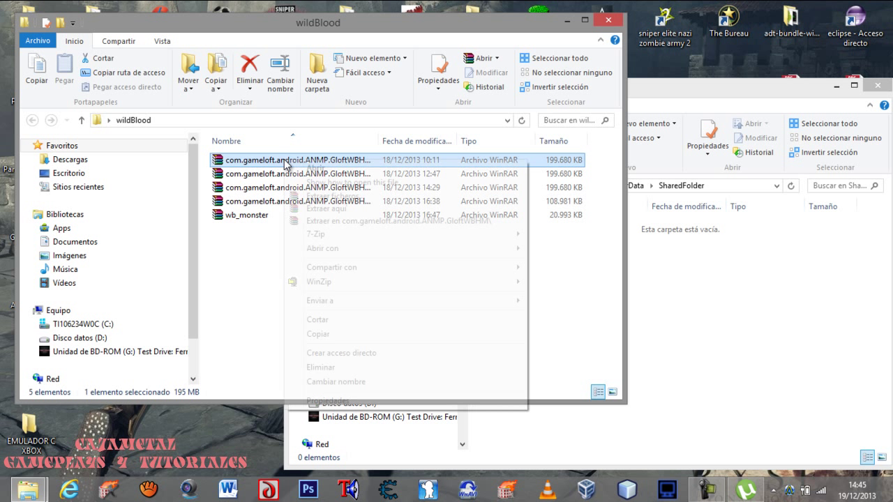
{"action": "left_click", "coordinate": [339, 208]}
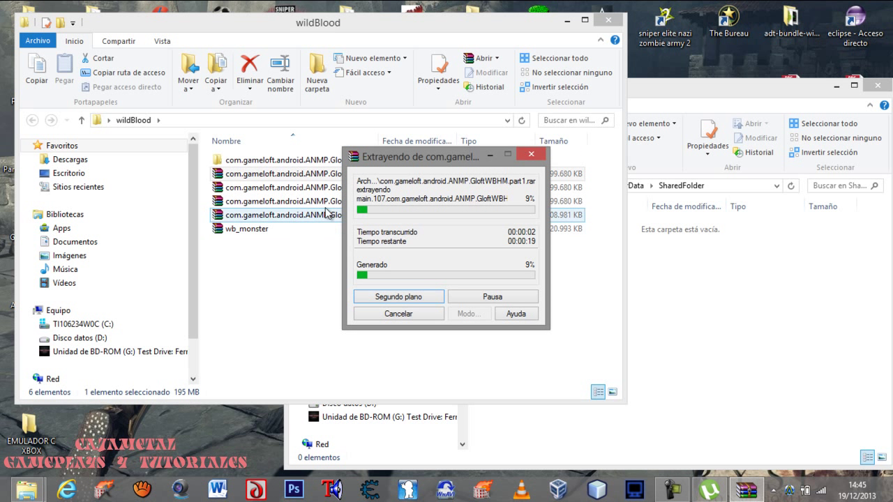
{"action": "left_click_drag", "start_coordinate": [393, 157], "coordinate": [80, 42]}
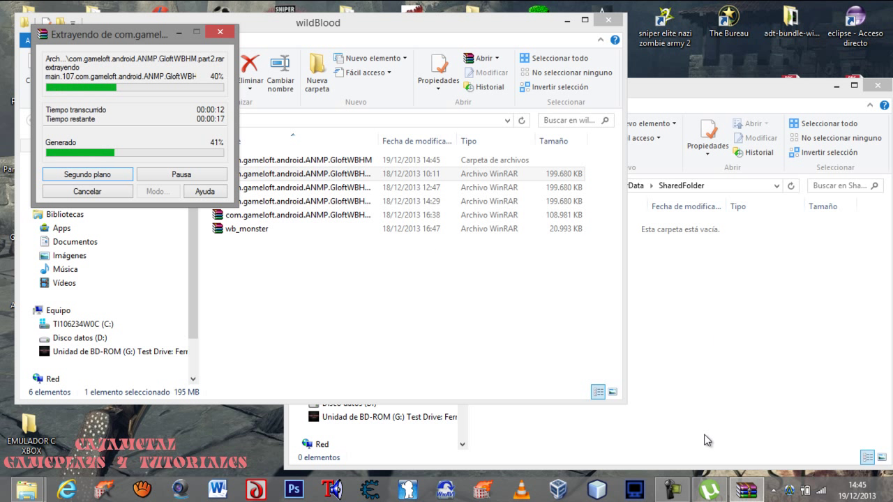
{"action": "mouse_move", "coordinate": [674, 493]}
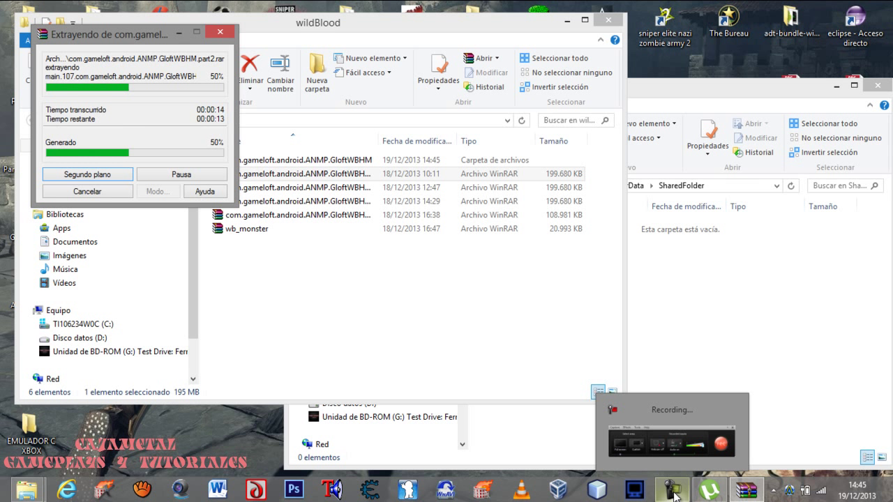
{"action": "left_click", "coordinate": [674, 492]}
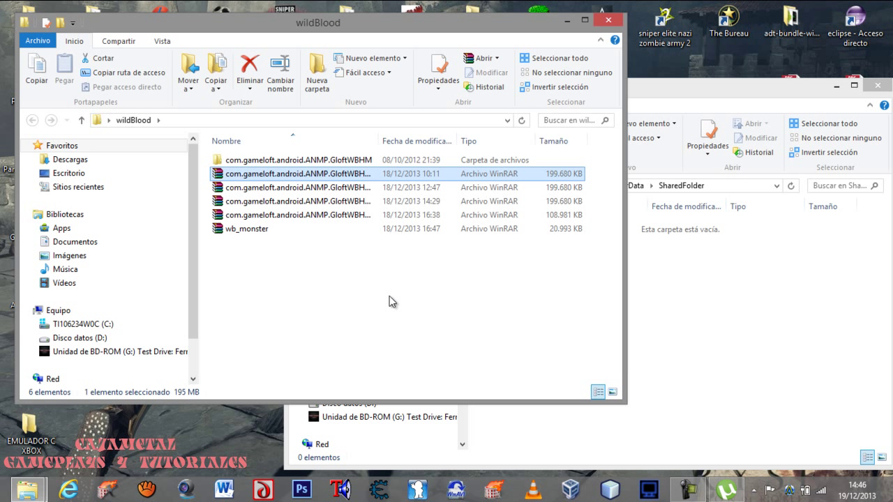
- Copy the extracted com.gameloft.android.ANMP.GloftWBHM folder from wildBlood into the BlueStacks SharedFolder
{"action": "left_click", "coordinate": [300, 161]}
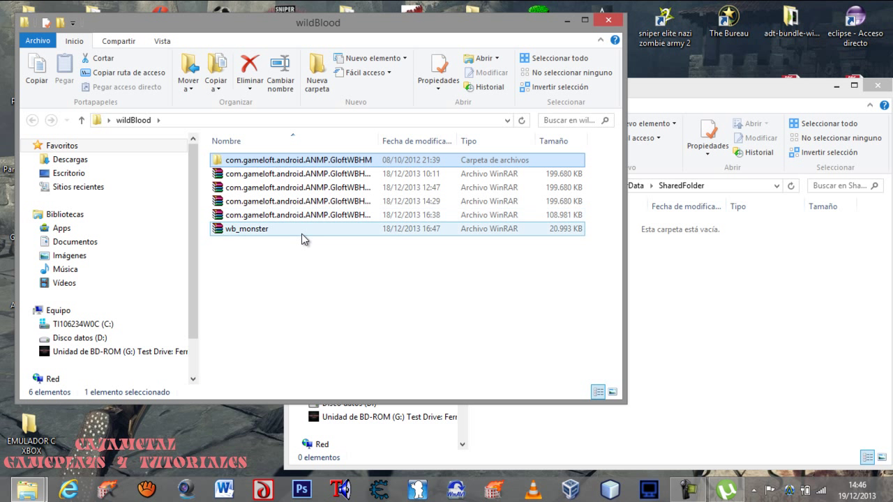
{"action": "right_click", "coordinate": [268, 164]}
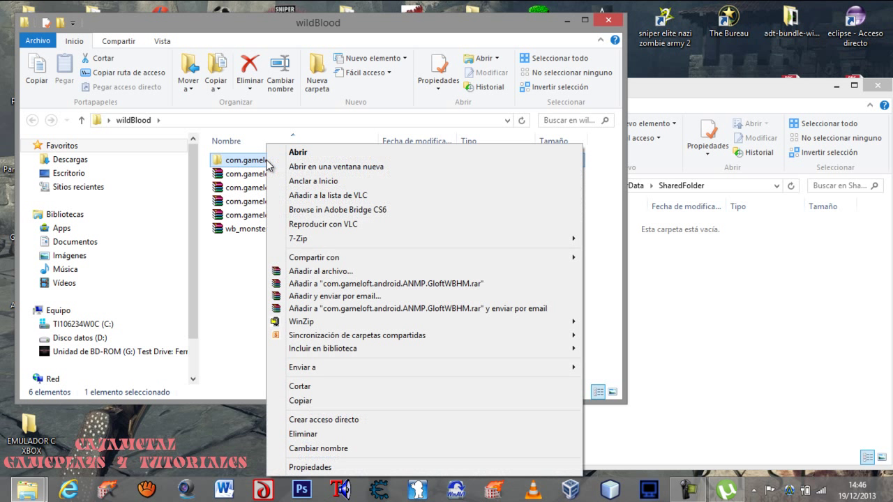
{"action": "left_click", "coordinate": [305, 402]}
{"action": "left_click", "coordinate": [749, 88]}
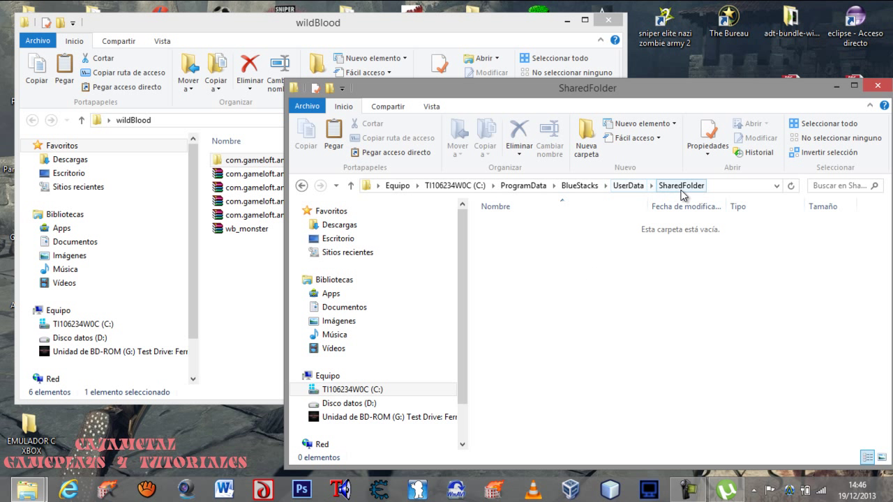
{"action": "right_click", "coordinate": [587, 274]}
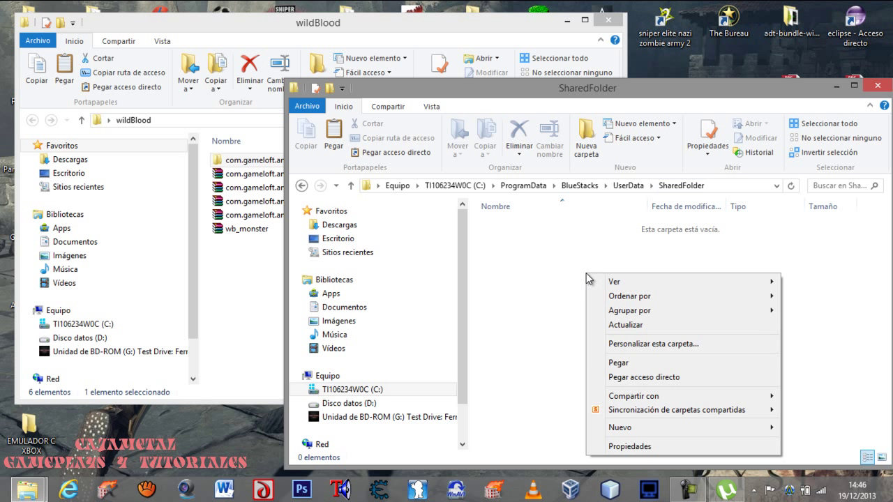
{"action": "left_click", "coordinate": [618, 362]}
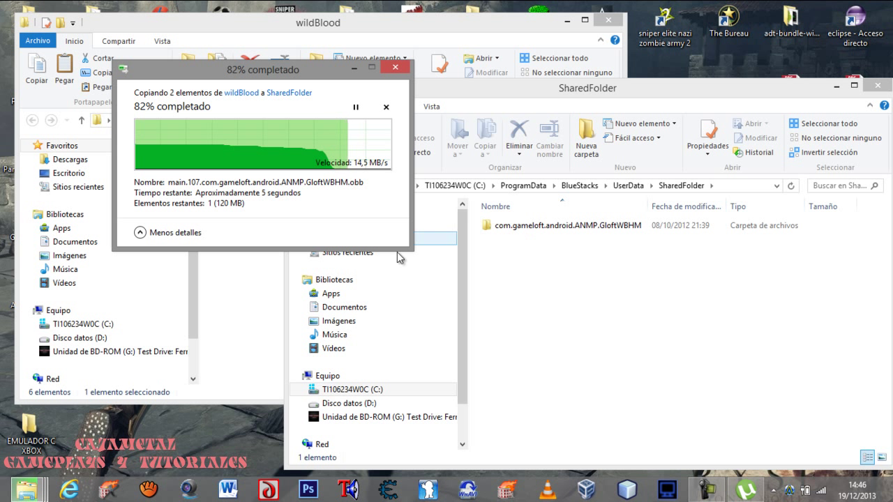
- Extract the wb_monster archive directly into the wildBlood folder and bring the SharedFolder window to the front
{"action": "left_click", "coordinate": [245, 299]}
{"action": "left_click", "coordinate": [242, 232]}
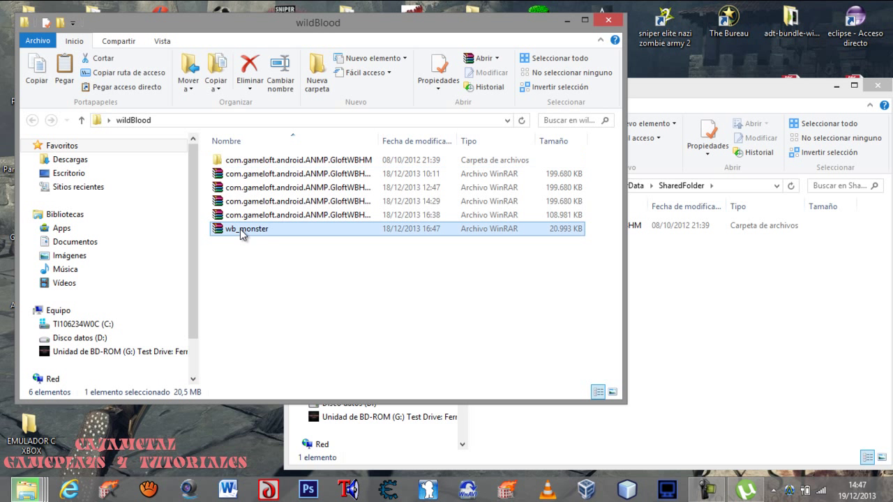
{"action": "right_click", "coordinate": [242, 232]}
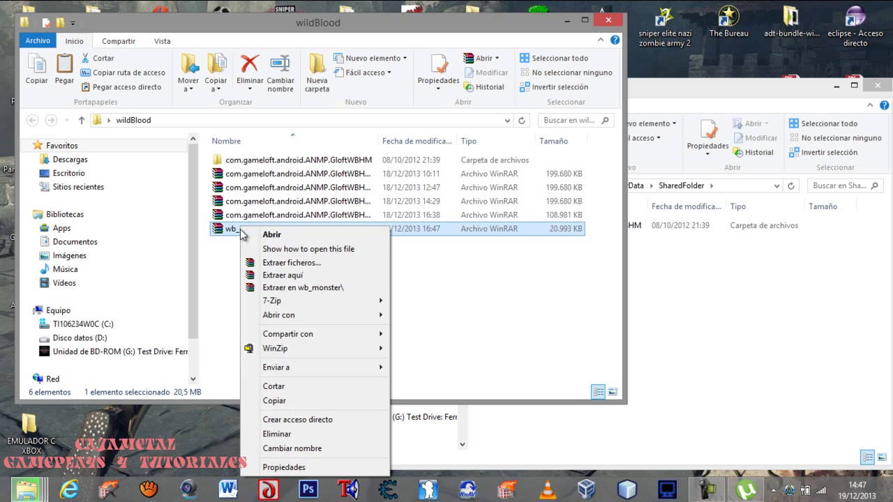
{"action": "left_click", "coordinate": [294, 276]}
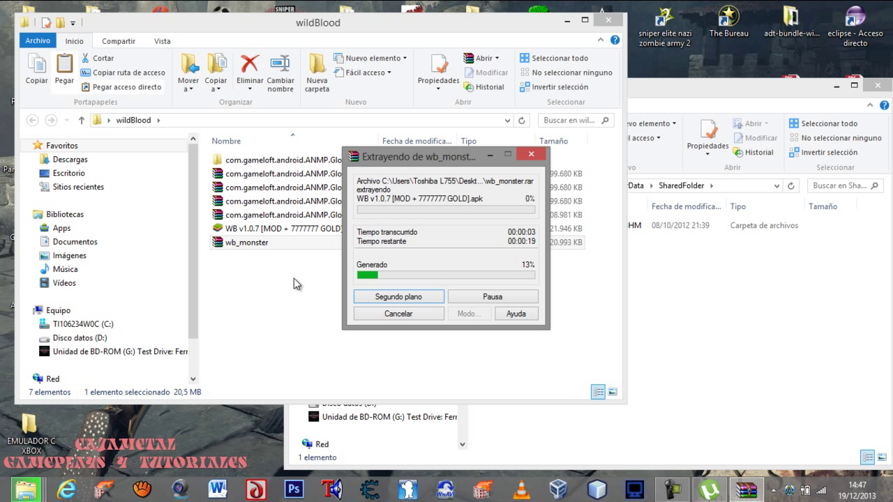
{"action": "left_click", "coordinate": [798, 330]}
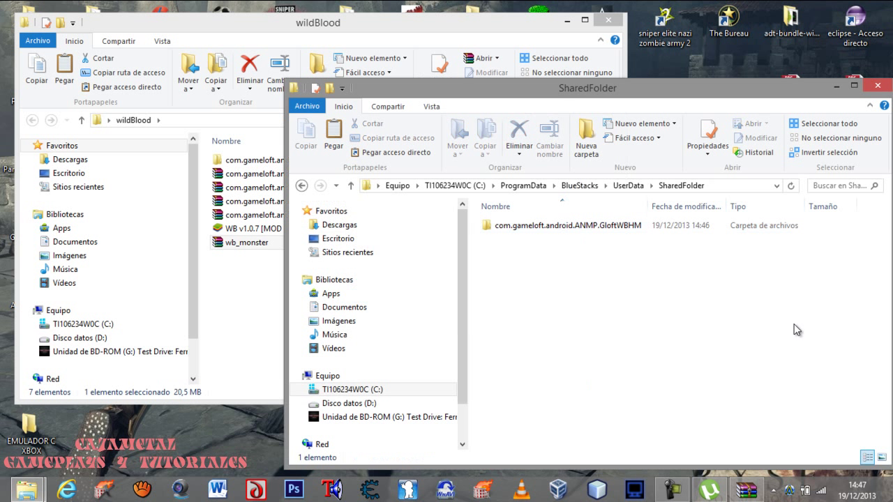
{"action": "left_click_drag", "start_coordinate": [618, 98], "coordinate": [524, 81]}
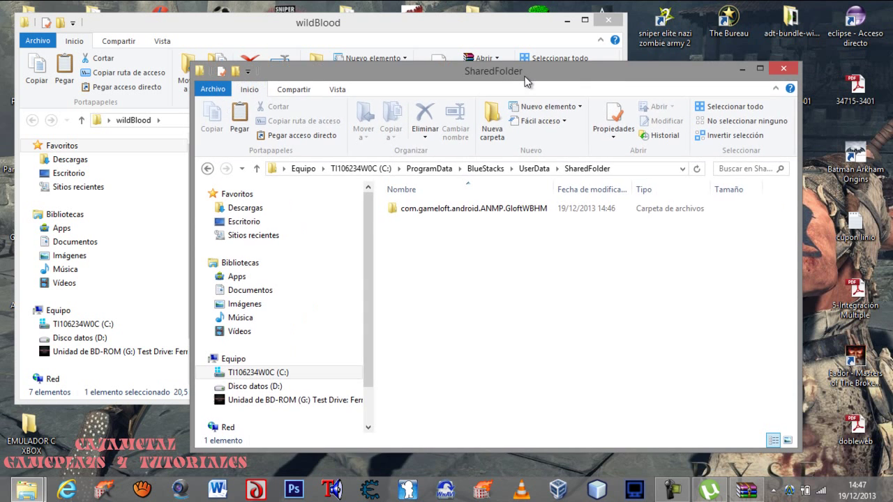
- Close the SharedFolder window and minimize the wildBlood window to clear the desktop
{"action": "left_click", "coordinate": [783, 68]}
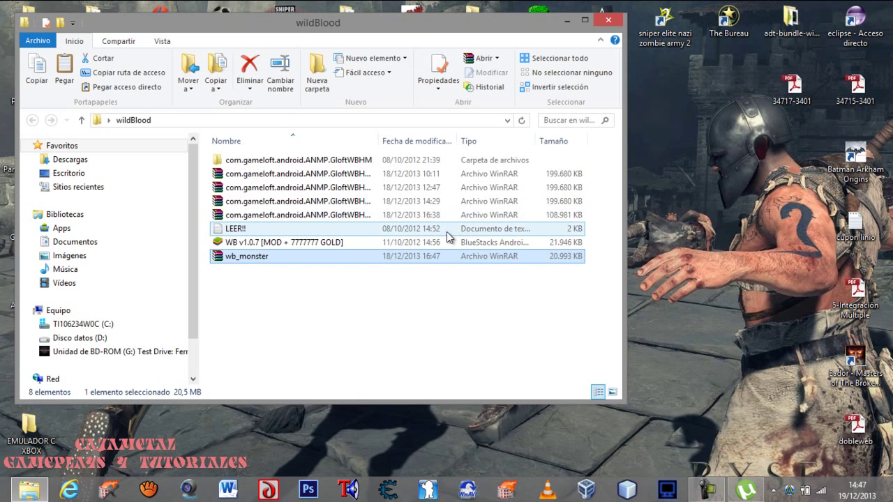
{"action": "left_click", "coordinate": [275, 250]}
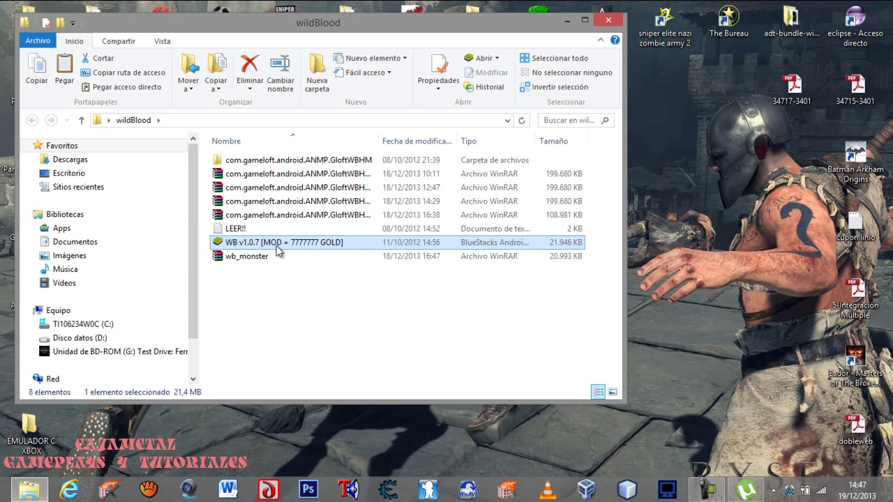
{"action": "left_click_drag", "start_coordinate": [429, 22], "coordinate": [631, 79]}
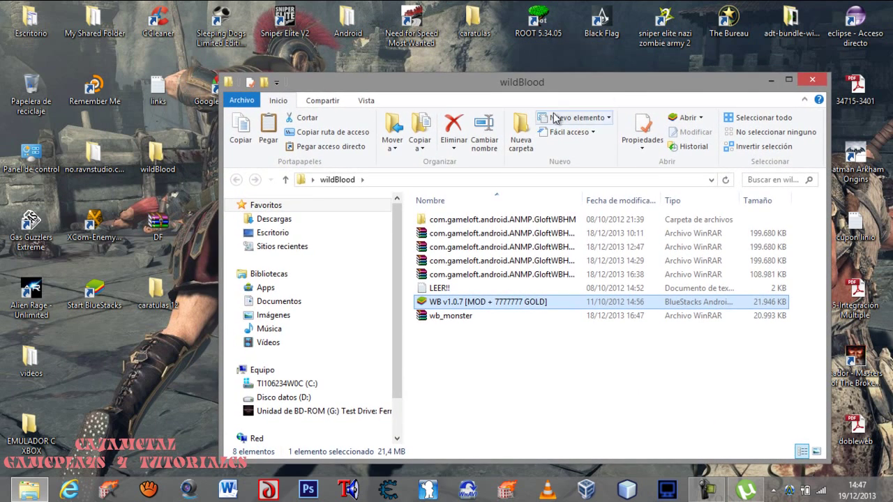
{"action": "left_click", "coordinate": [772, 80]}
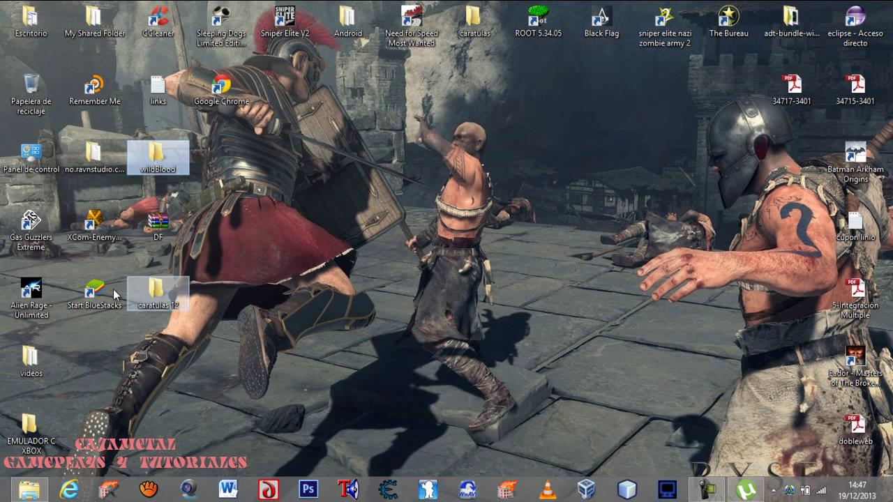
- Launch BlueStacks from the desktop and move its window to the middle of the desktop
{"action": "left_click", "coordinate": [89, 292]}
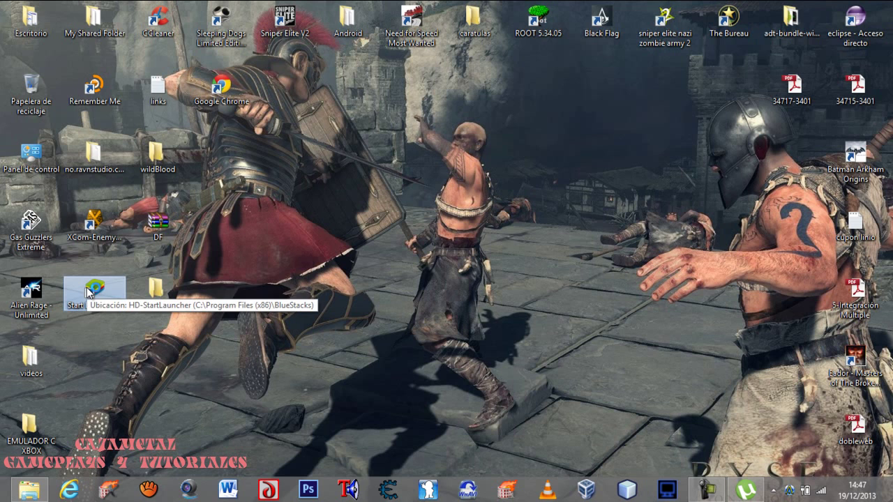
{"action": "double_click", "coordinate": [89, 292]}
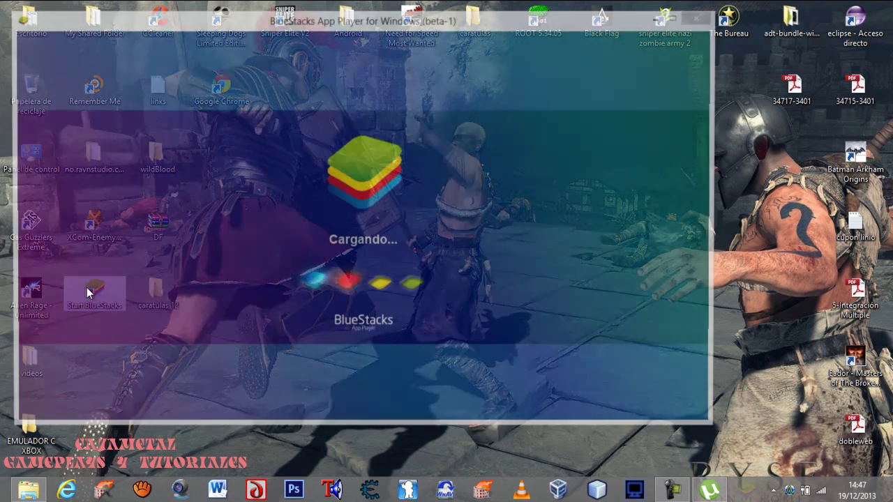
{"action": "left_click_drag", "start_coordinate": [489, 23], "coordinate": [606, 51]}
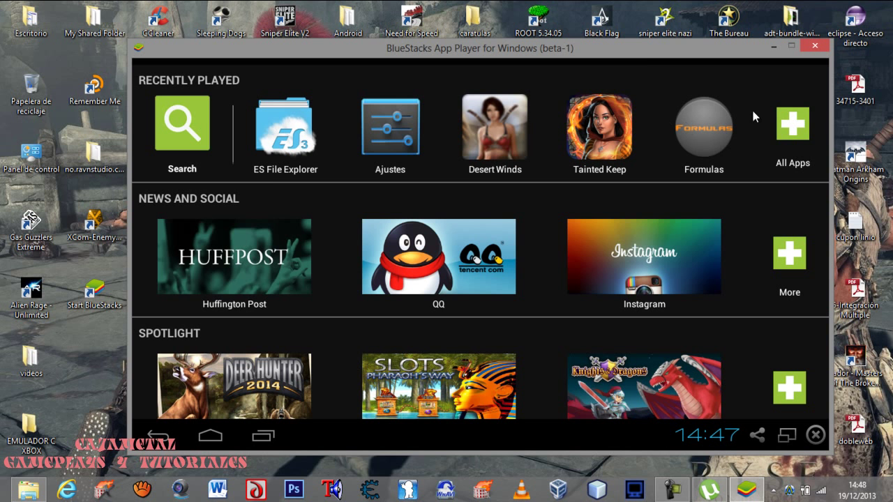
{"action": "left_click_drag", "start_coordinate": [664, 50], "coordinate": [663, 29]}
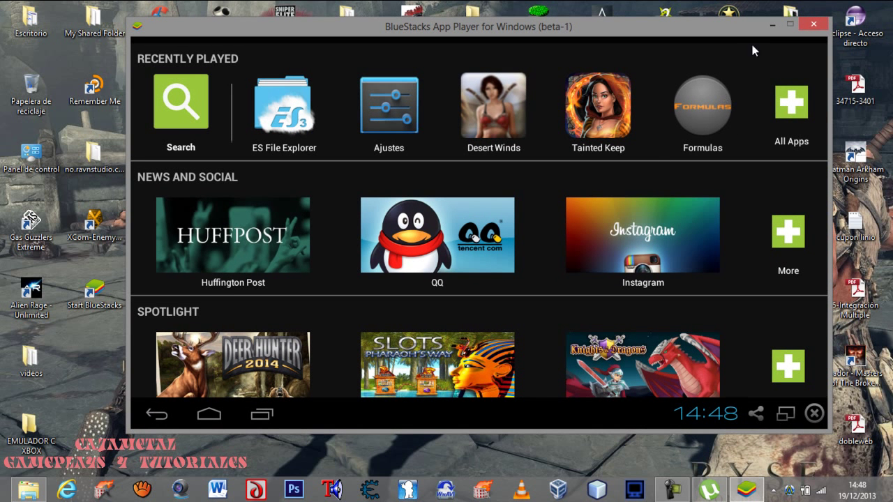
{"action": "left_click_drag", "start_coordinate": [727, 30], "coordinate": [647, 45]}
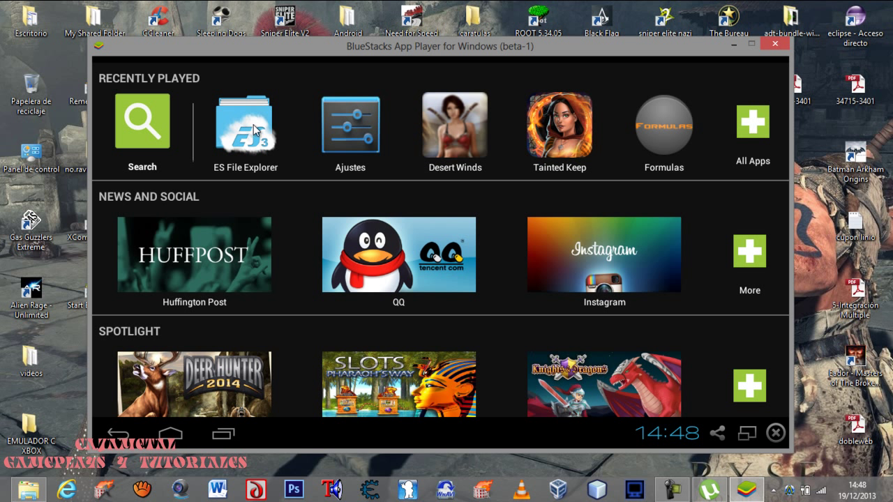
- Search the Play store for "file xplorer" and launch ES Explorador de Archivos from its store page
{"action": "left_click", "coordinate": [159, 133]}
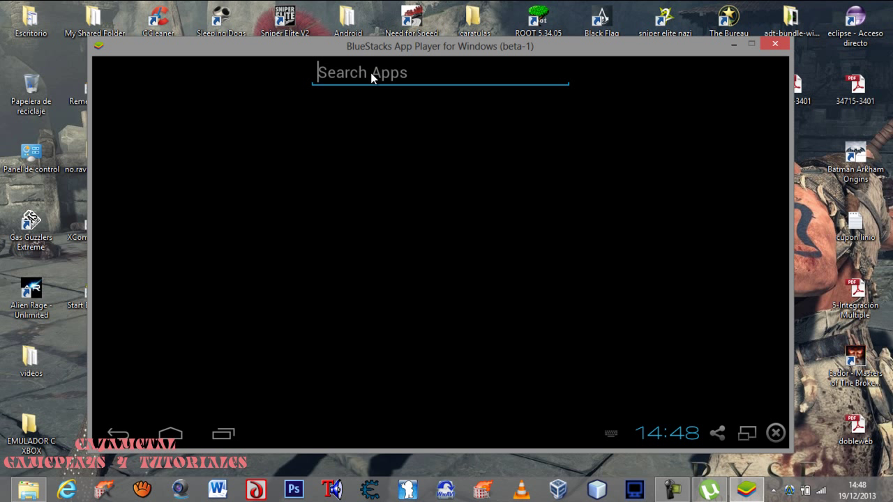
{"action": "type", "text": "file"}
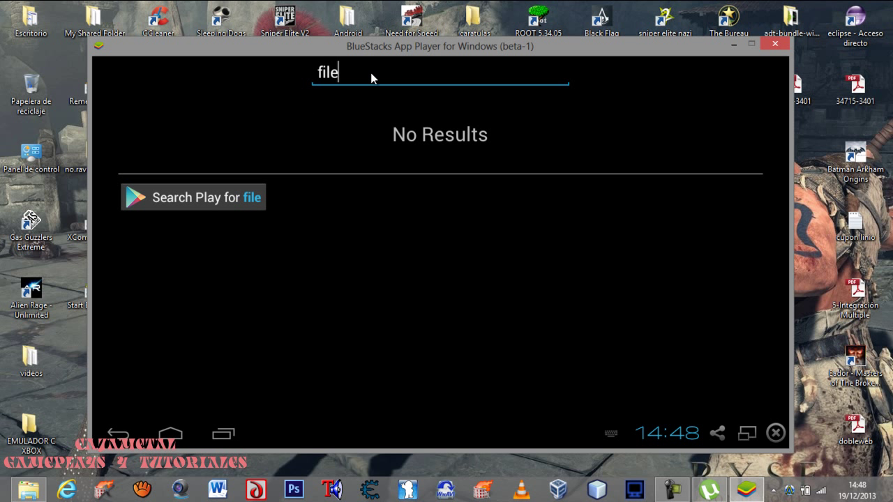
{"action": "type", "text": " xplorer"}
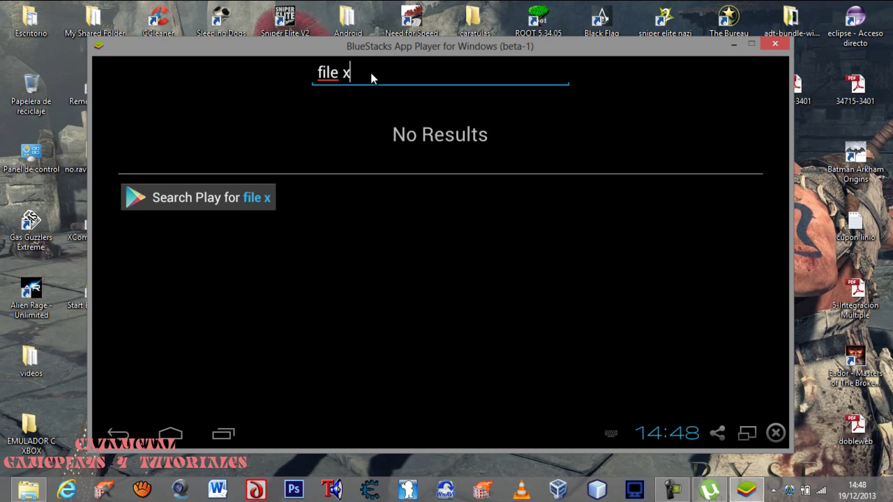
{"action": "key", "text": "Return"}
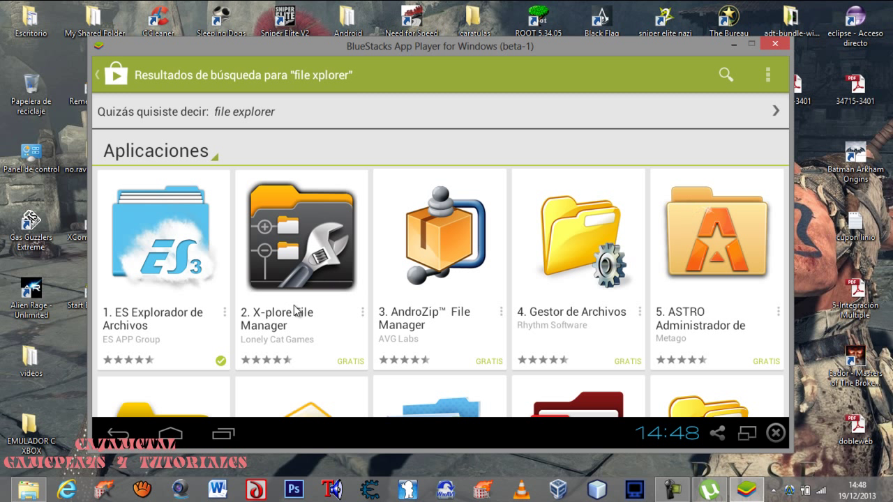
{"action": "left_click", "coordinate": [165, 251]}
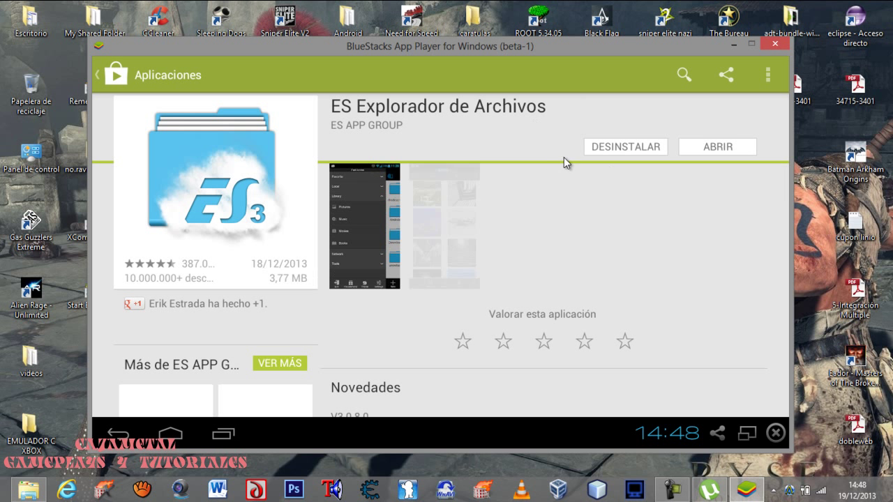
{"action": "left_click", "coordinate": [718, 148]}
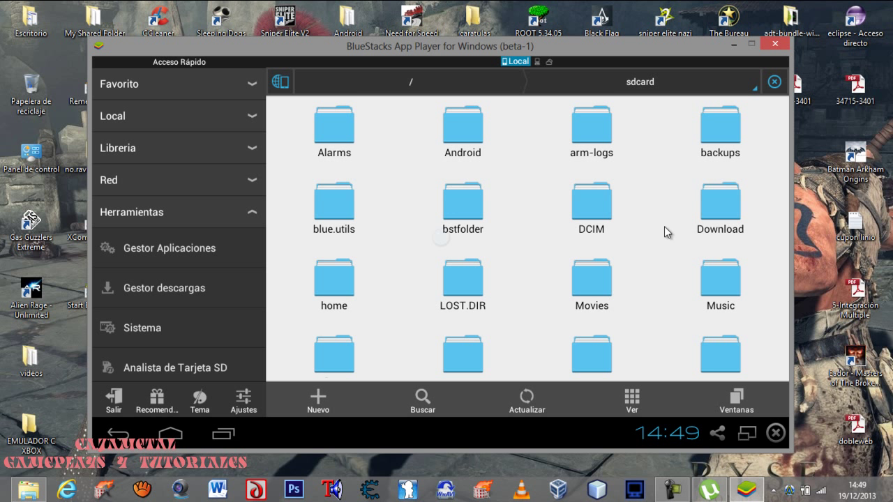
- Open the BstSharedFolder inside the sdcard's bstfolder and check for the copied game data folder
{"action": "scroll", "coordinate": [669, 230], "scroll_direction": "down", "scroll_amount": 3}
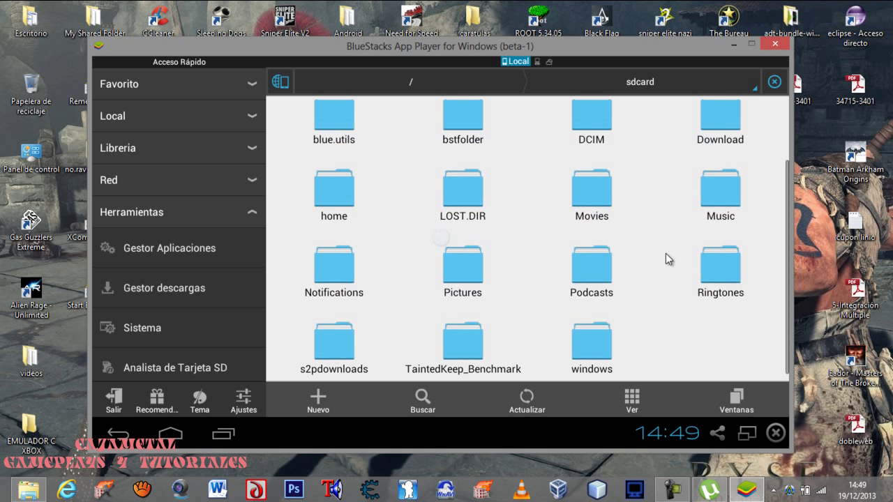
{"action": "scroll", "coordinate": [661, 218], "scroll_direction": "up", "scroll_amount": 2}
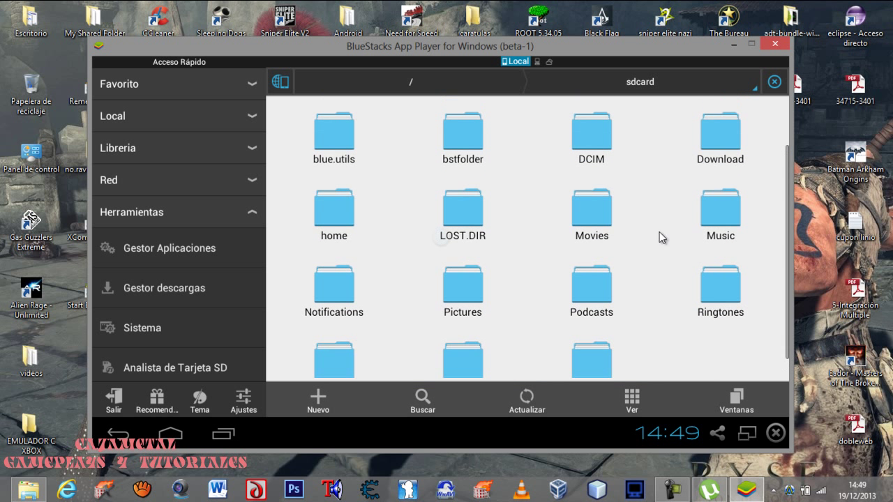
{"action": "scroll", "coordinate": [662, 217], "scroll_direction": "up", "scroll_amount": 1}
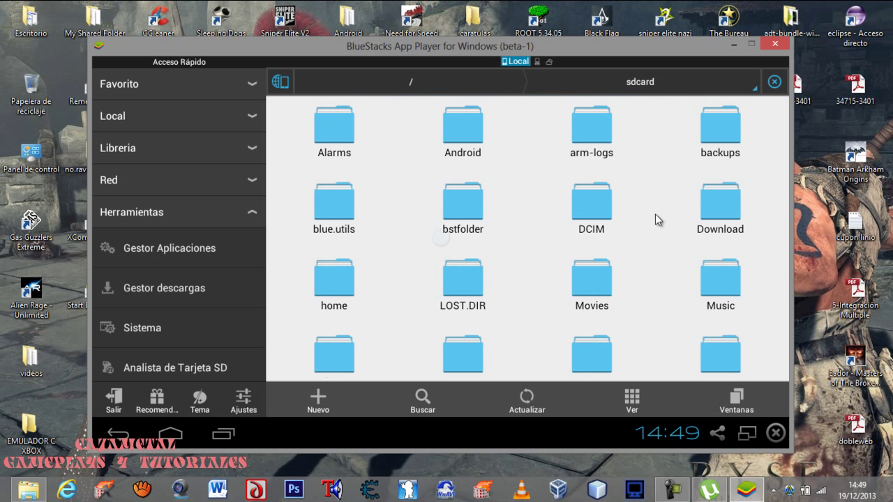
{"action": "scroll", "coordinate": [655, 227], "scroll_direction": "down", "scroll_amount": 1}
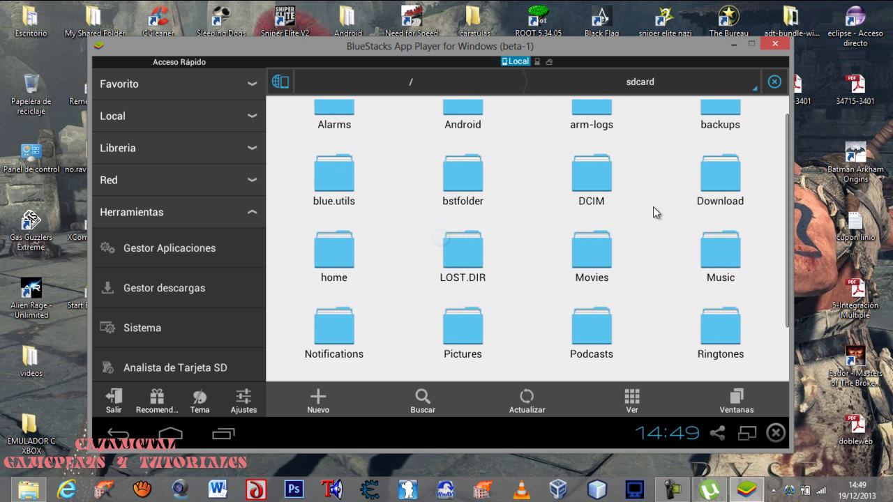
{"action": "scroll", "coordinate": [653, 213], "scroll_direction": "up", "scroll_amount": 1}
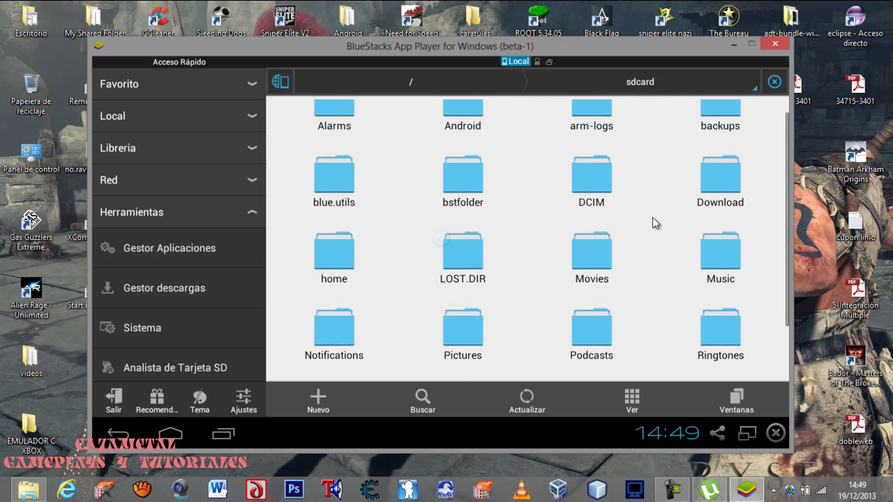
{"action": "left_click", "coordinate": [464, 204]}
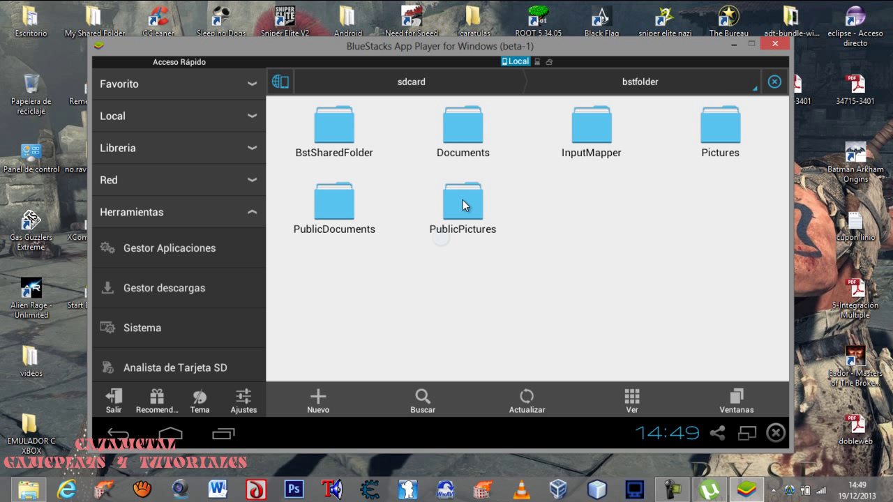
{"action": "left_click", "coordinate": [336, 135]}
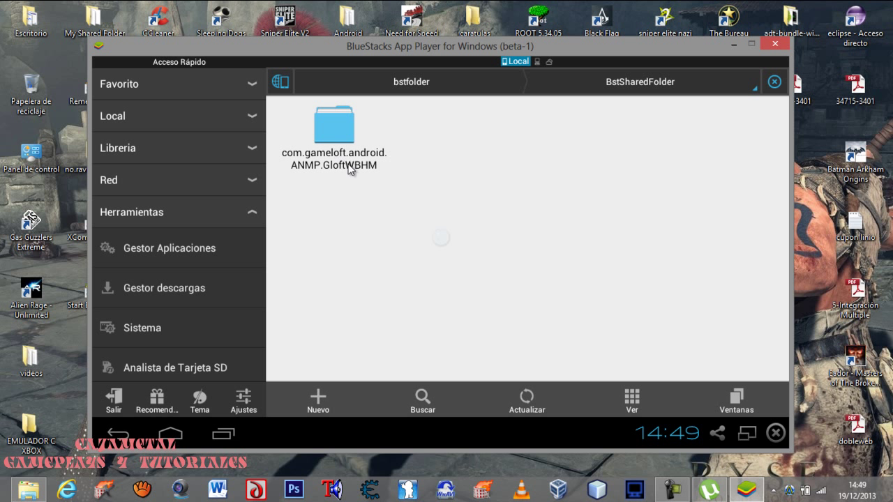
- Back out of BstSharedFolder, relaunch the file explorer at the sdcard root and open the Android folder
{"action": "left_click", "coordinate": [116, 434]}
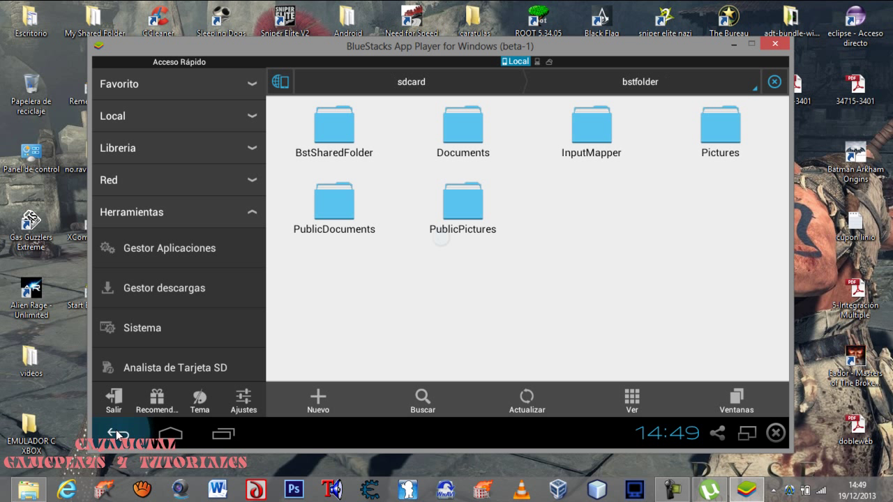
{"action": "left_click", "coordinate": [115, 434]}
{"action": "left_click", "coordinate": [116, 434]}
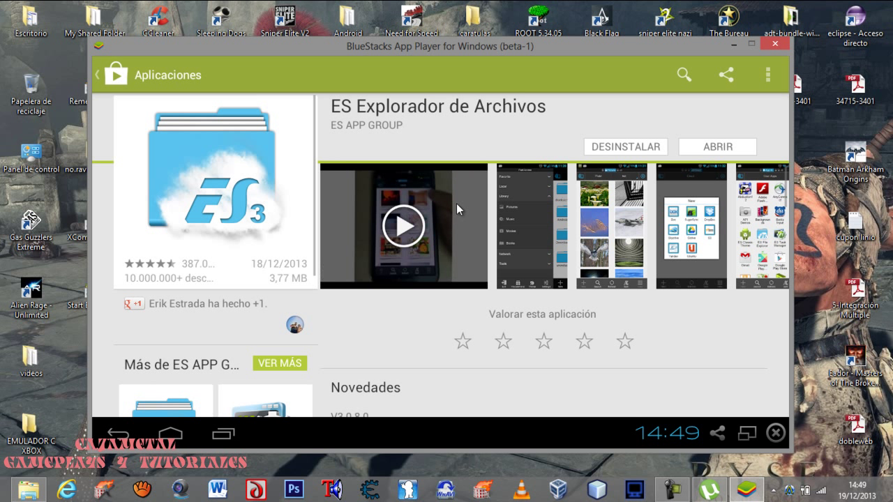
{"action": "left_click", "coordinate": [719, 146]}
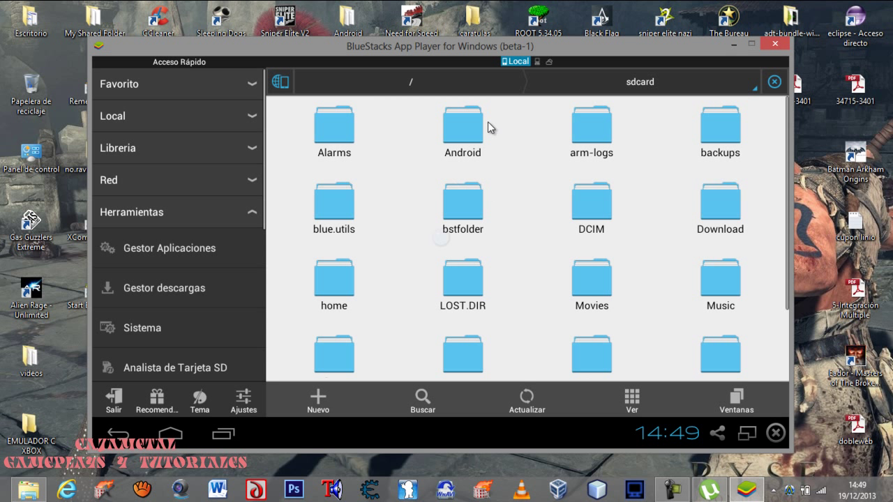
{"action": "left_click", "coordinate": [461, 131]}
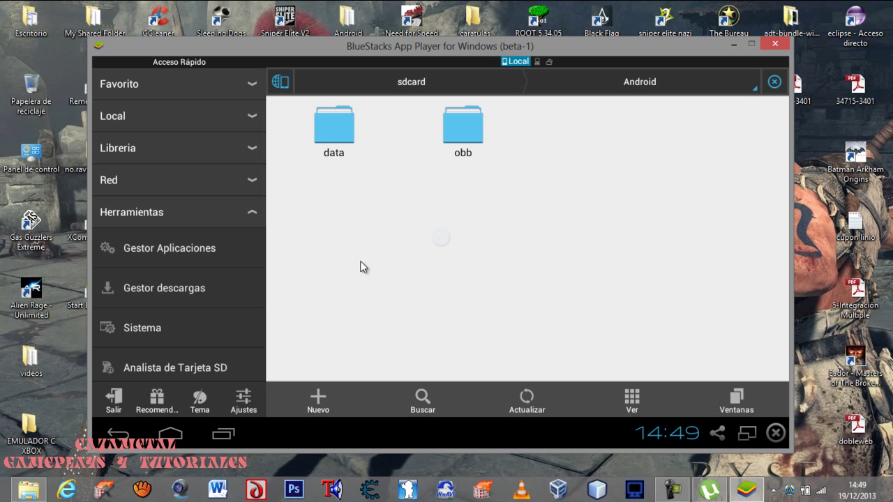
- View the options for creating a new item in the Android folder, dismiss them and look inside obb
{"action": "left_click", "coordinate": [317, 405]}
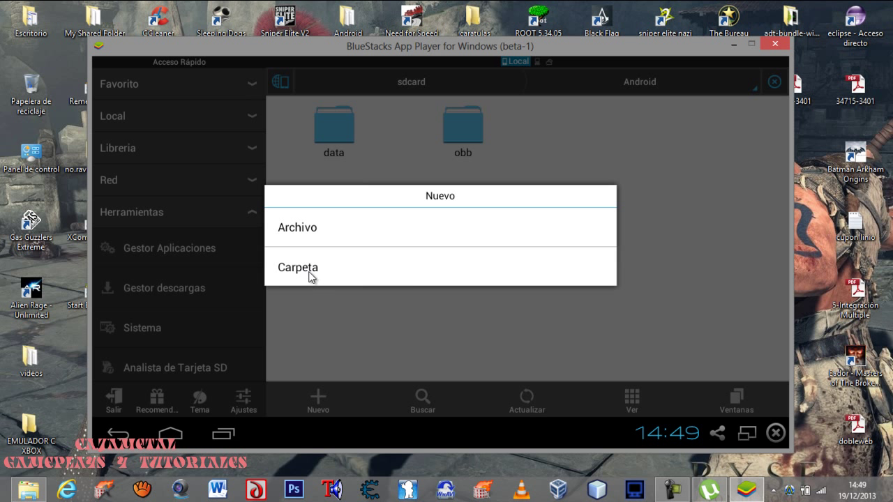
{"action": "left_click", "coordinate": [364, 312]}
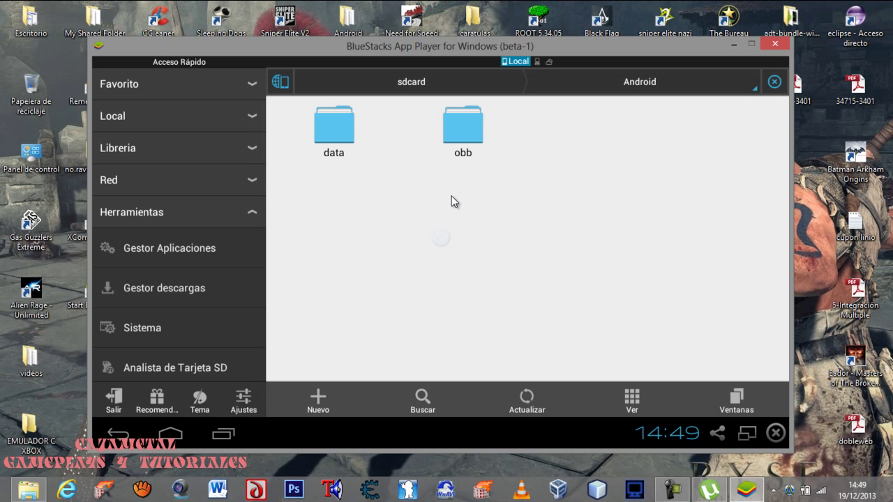
{"action": "left_click", "coordinate": [461, 137]}
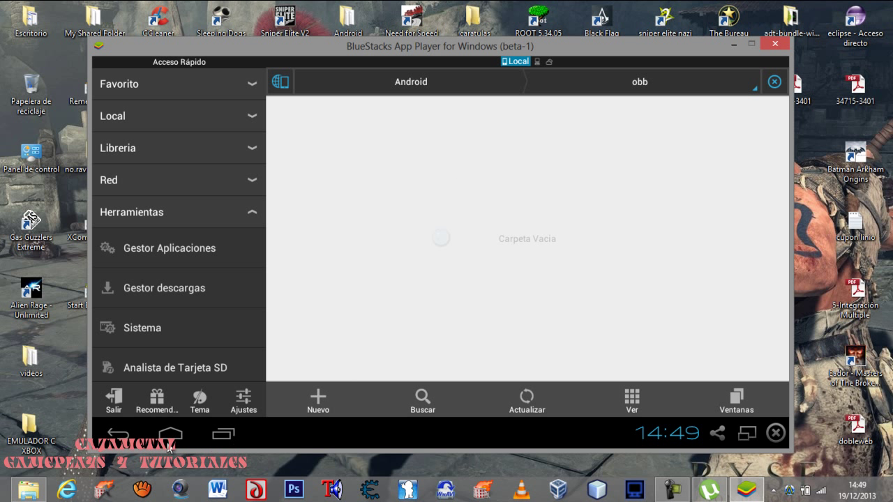
- Return from obb to the sdcard root and reopen the BstSharedFolder inside bstfolder
{"action": "left_click", "coordinate": [119, 434]}
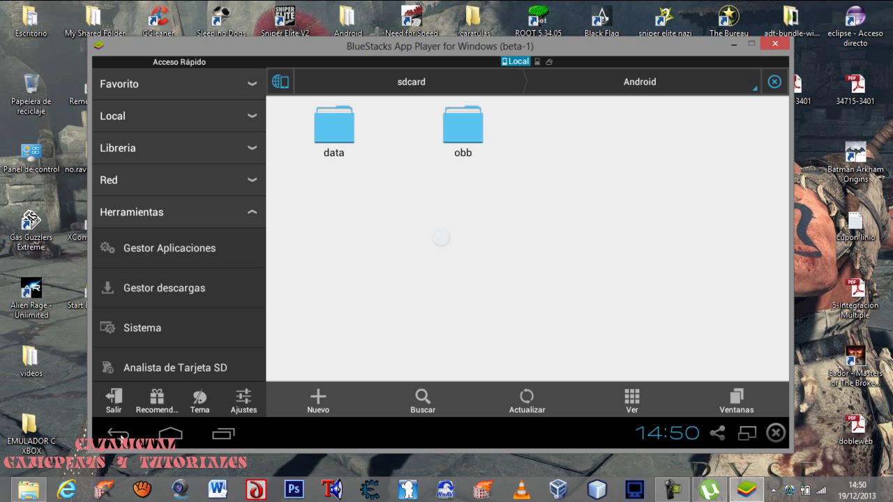
{"action": "left_click", "coordinate": [118, 434]}
{"action": "left_click", "coordinate": [464, 214]}
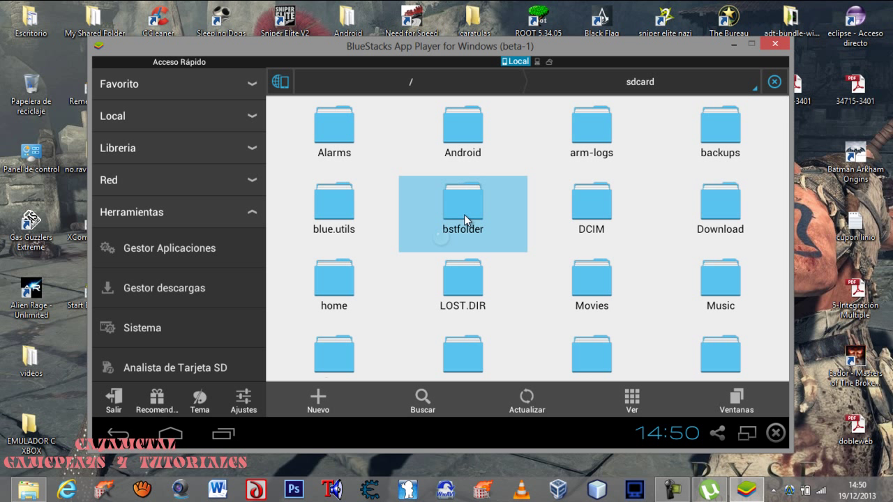
{"action": "left_click", "coordinate": [339, 129]}
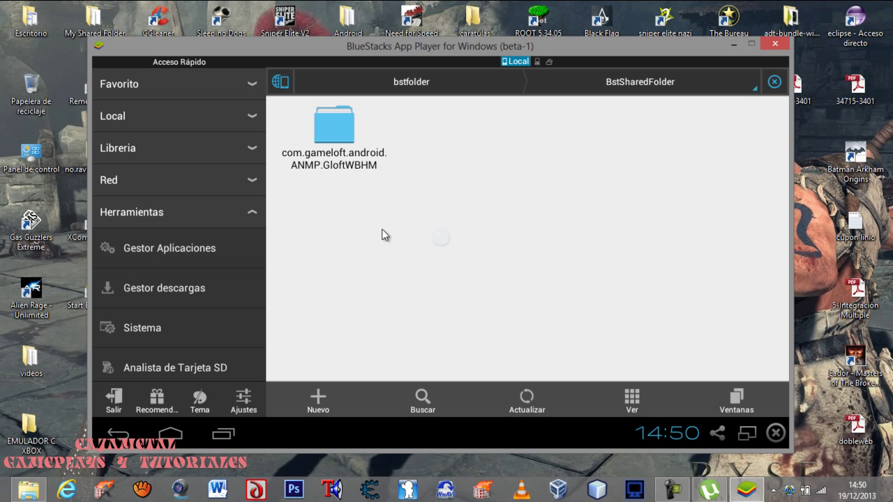
- Move the com.gameloft.android.ANMP.GloftWBHM folder from BstSharedFolder to /mnt/sdcard/Android/obb
{"action": "left_click", "coordinate": [333, 128]}
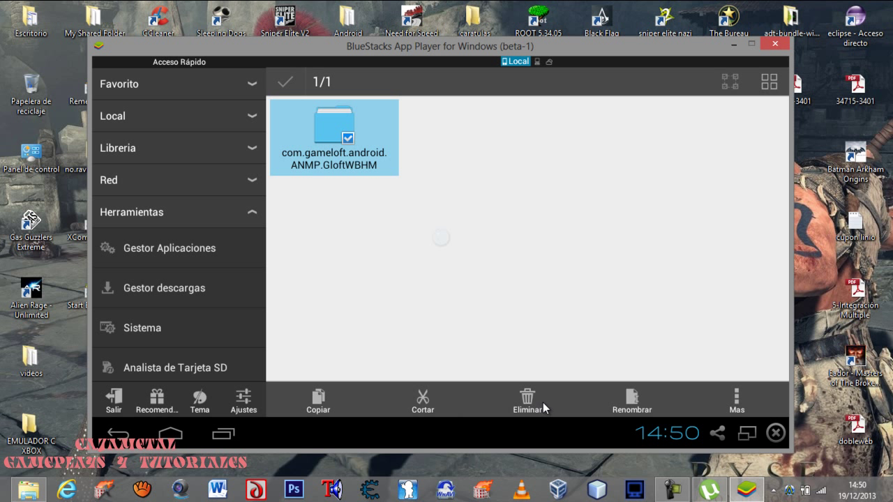
{"action": "left_click", "coordinate": [738, 400]}
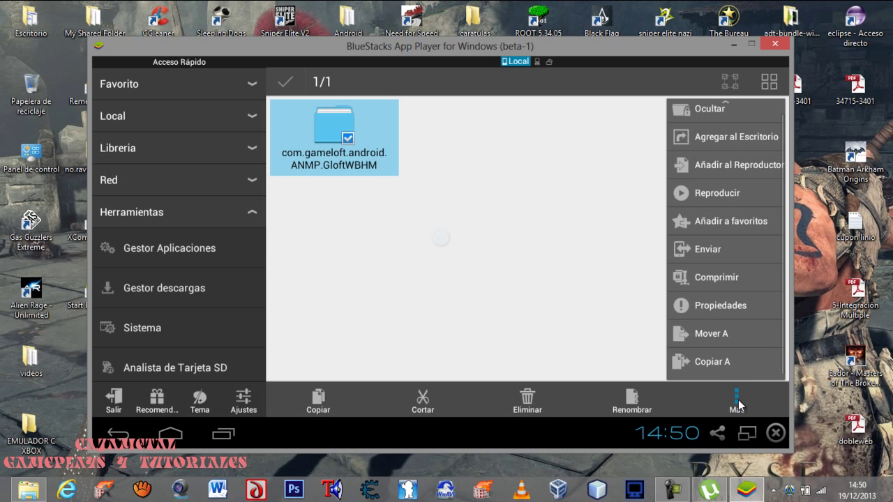
{"action": "left_click", "coordinate": [719, 334]}
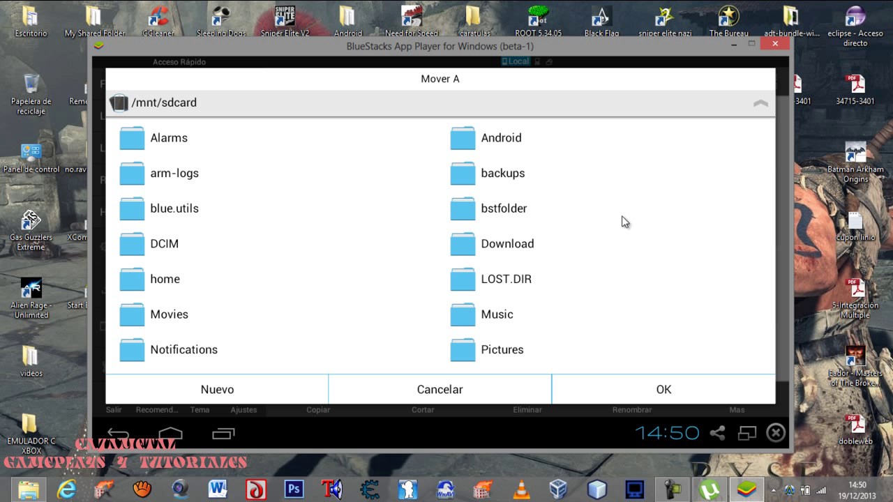
{"action": "left_click", "coordinate": [463, 141]}
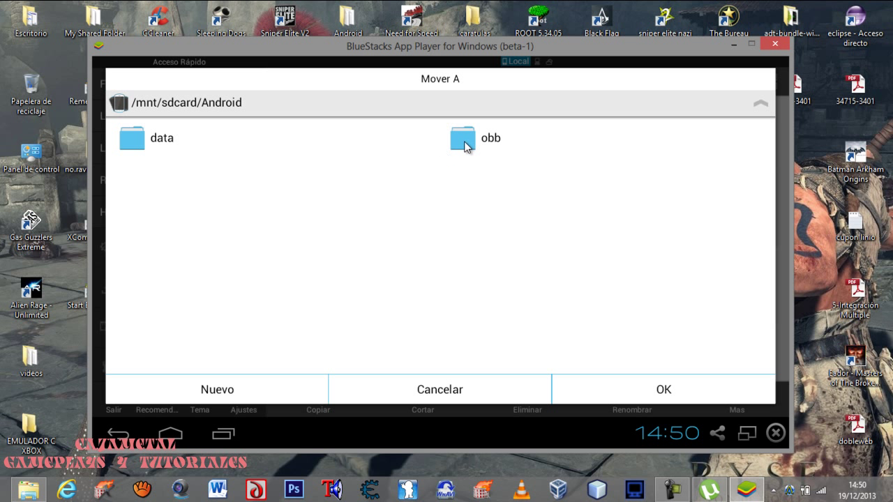
{"action": "left_click", "coordinate": [464, 143]}
{"action": "left_click", "coordinate": [637, 391]}
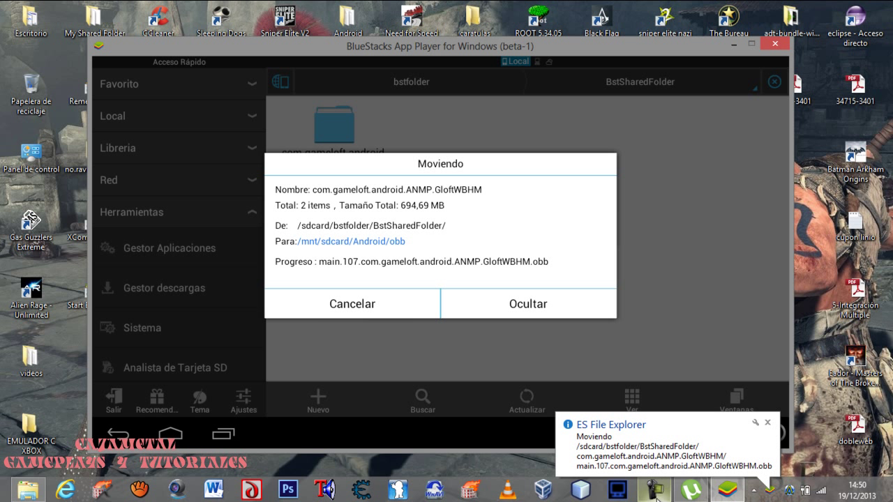
{"action": "left_click", "coordinate": [656, 495]}
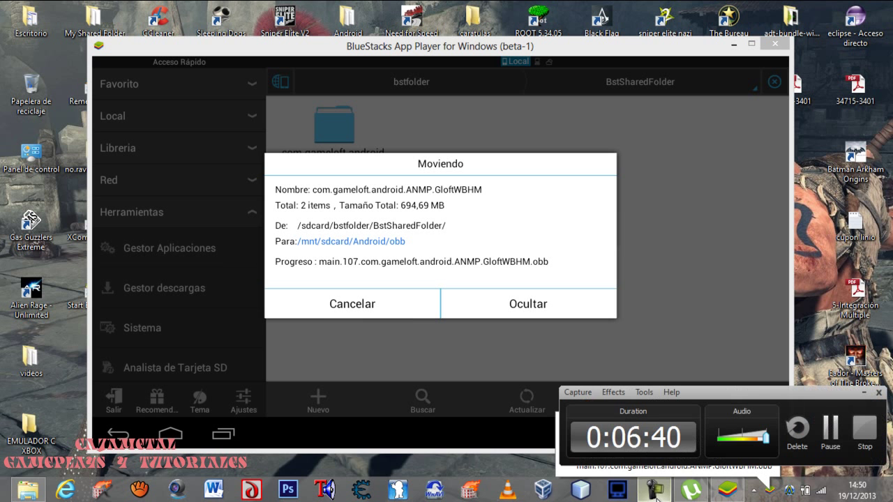
{"action": "left_click", "coordinate": [830, 444]}
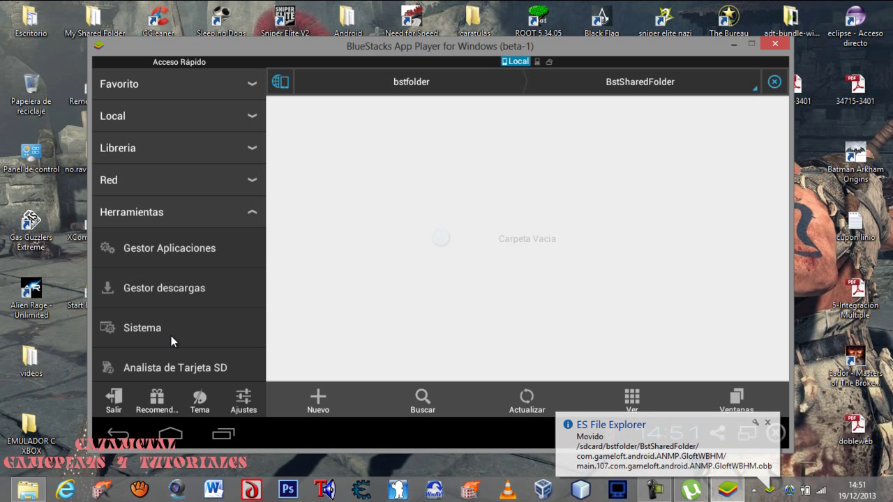
- Return to the sdcard root and open Android's obb folder to check for the moved game data folder
{"action": "left_click", "coordinate": [119, 436]}
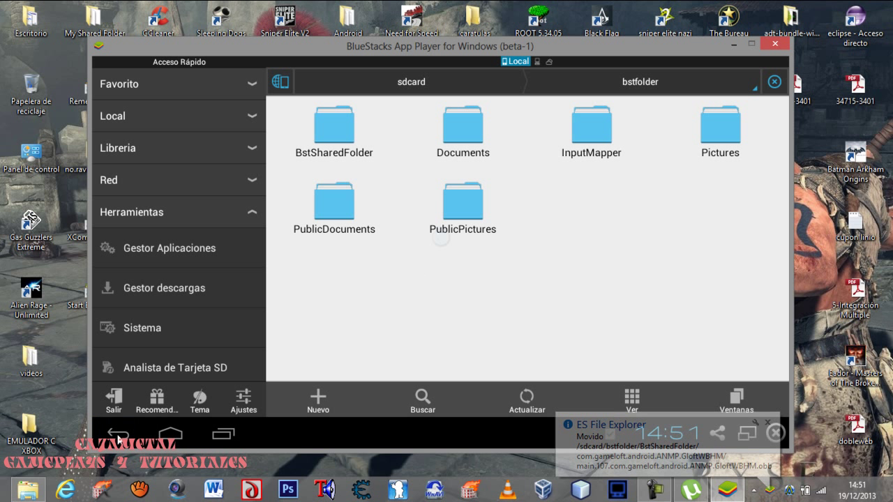
{"action": "left_click", "coordinate": [118, 436]}
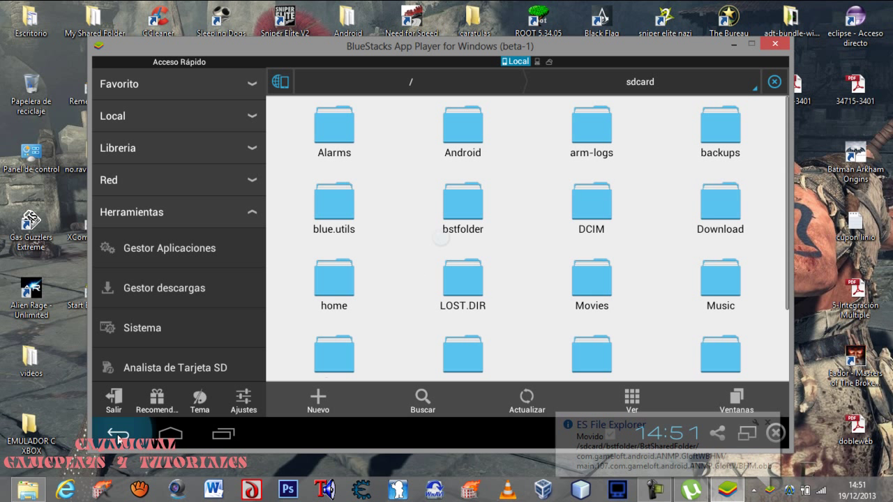
{"action": "left_click", "coordinate": [466, 127]}
{"action": "left_click", "coordinate": [469, 126]}
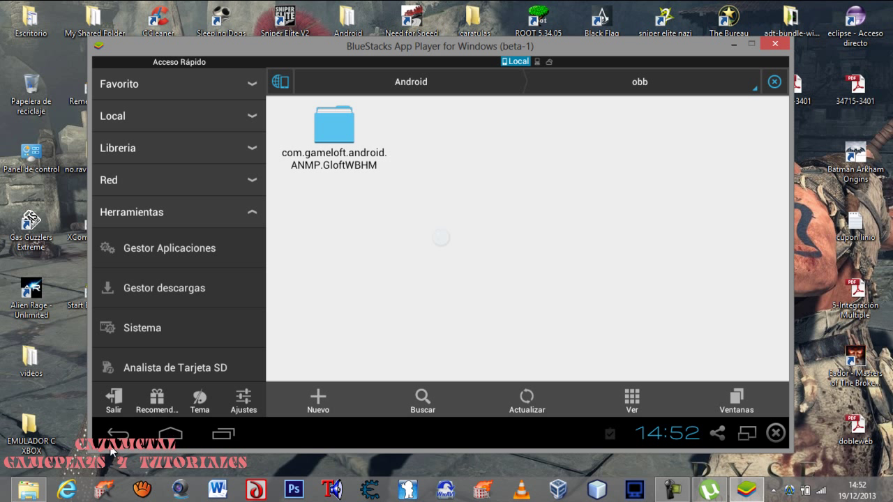
- Back out of obb, exit the file explorer and leave the app store for the BlueStacks home screen
{"action": "left_click", "coordinate": [113, 448]}
{"action": "left_click", "coordinate": [114, 448]}
{"action": "left_click", "coordinate": [116, 448]}
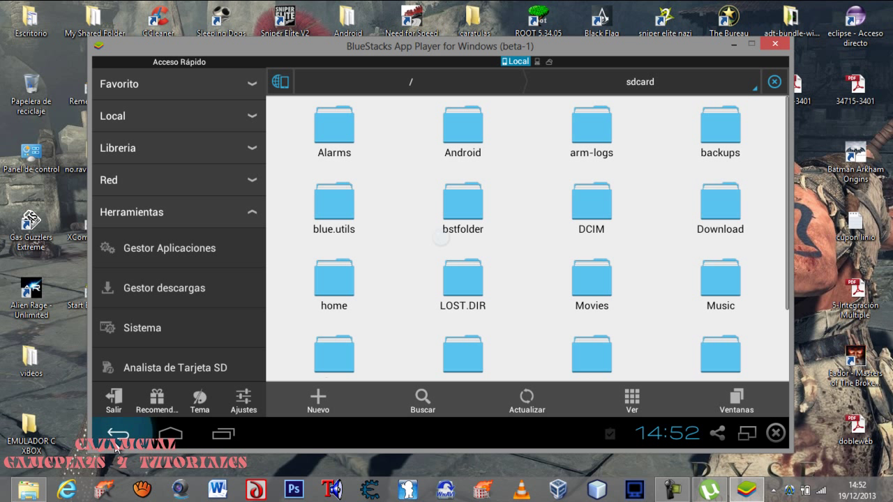
{"action": "left_click", "coordinate": [116, 447]}
{"action": "left_click", "coordinate": [116, 448]}
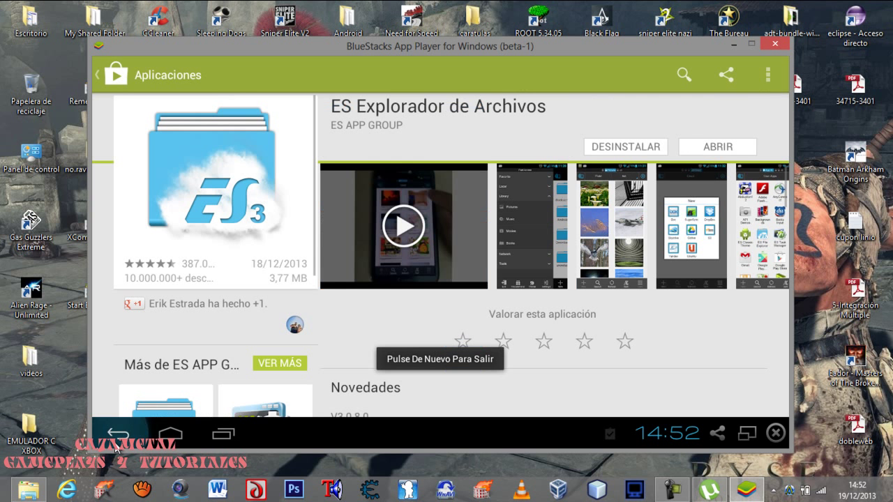
{"action": "left_click", "coordinate": [120, 436]}
{"action": "left_click", "coordinate": [120, 436]}
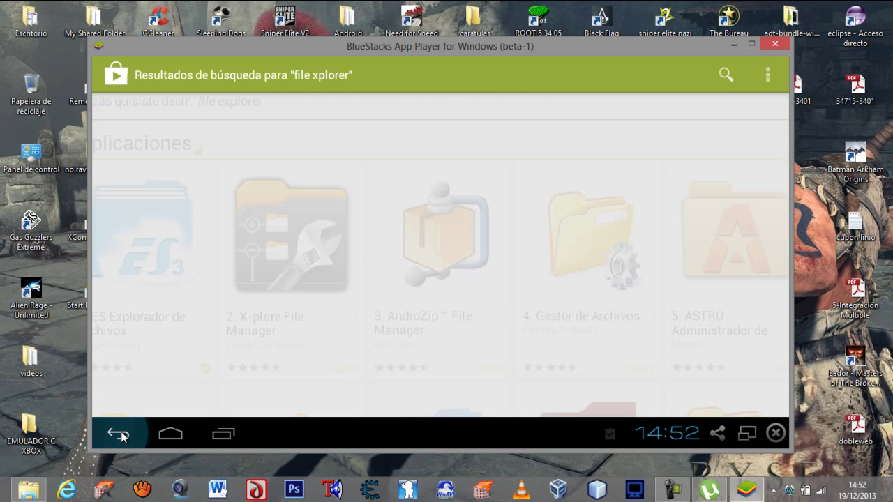
- Uncover and open the desktop's wildBlood folder, and install the WB v1.0.7 [MOD + 7777777 GOLD] package in BlueStacks
{"action": "left_click_drag", "start_coordinate": [403, 45], "coordinate": [473, 45]}
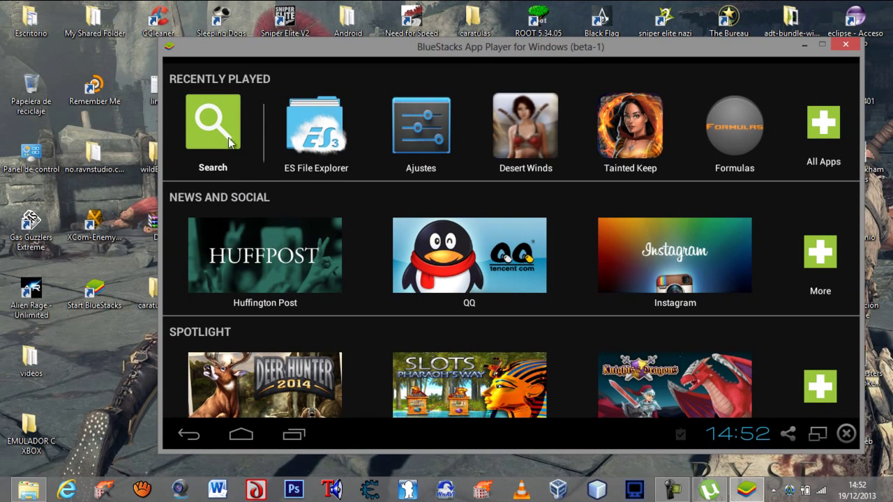
{"action": "left_click_drag", "start_coordinate": [243, 46], "coordinate": [271, 61]}
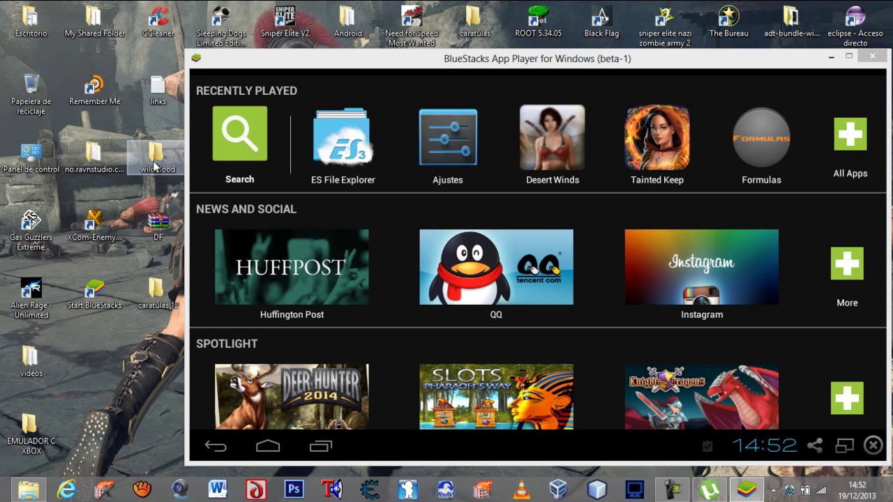
{"action": "double_click", "coordinate": [155, 168]}
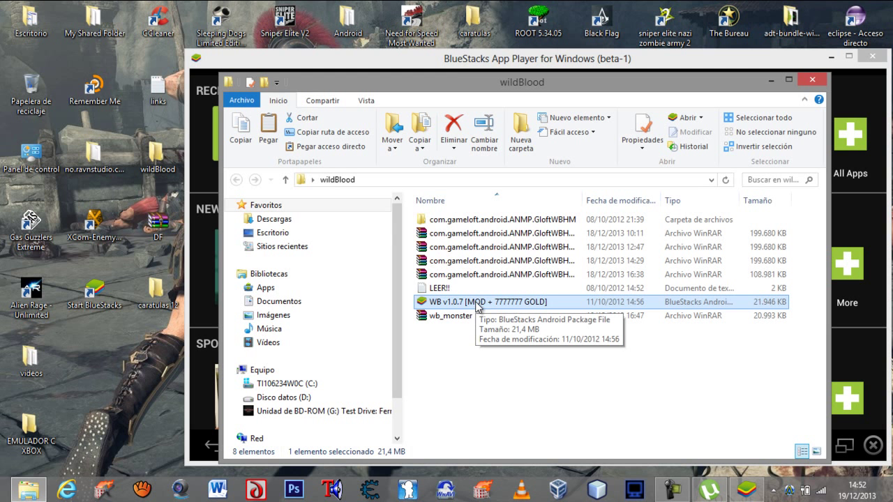
{"action": "left_click_drag", "start_coordinate": [538, 89], "coordinate": [508, 94]}
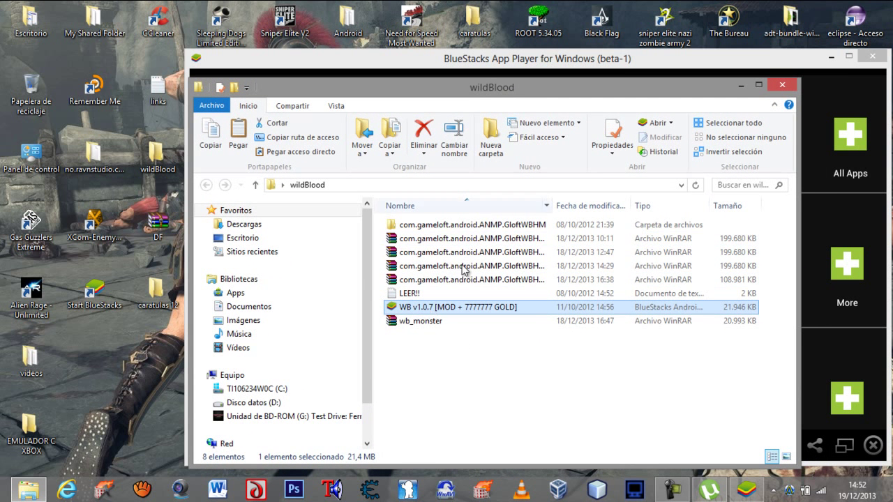
{"action": "left_click_drag", "start_coordinate": [566, 96], "coordinate": [460, 84]}
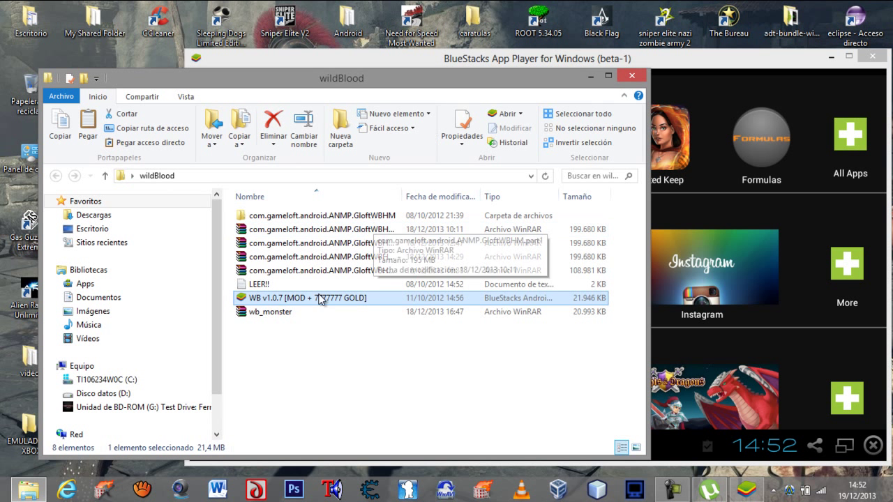
{"action": "double_click", "coordinate": [263, 300]}
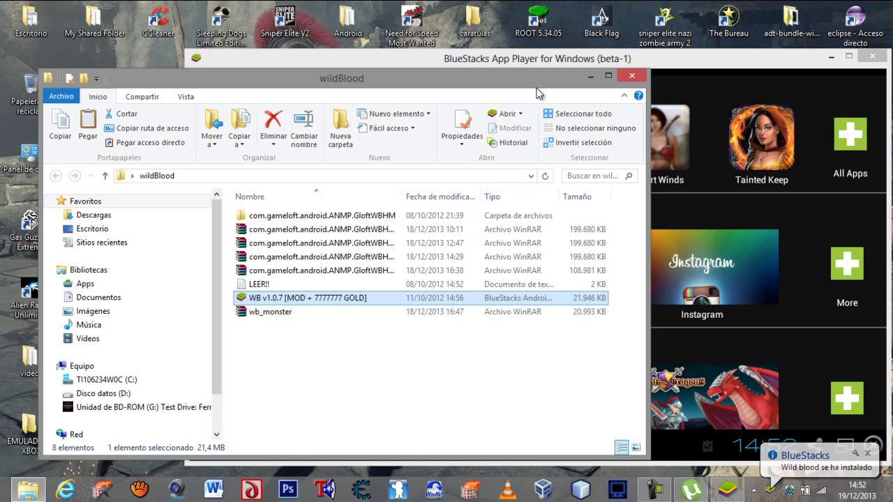
- Disconnect the computer from its current Wi-Fi network and dismiss the network list
{"action": "mouse_move", "coordinate": [525, 83]}
{"action": "left_mouse_down"}
{"action": "mouse_move", "coordinate": [520, 95]}
{"action": "mouse_move", "coordinate": [521, 86]}
{"action": "left_mouse_up"}
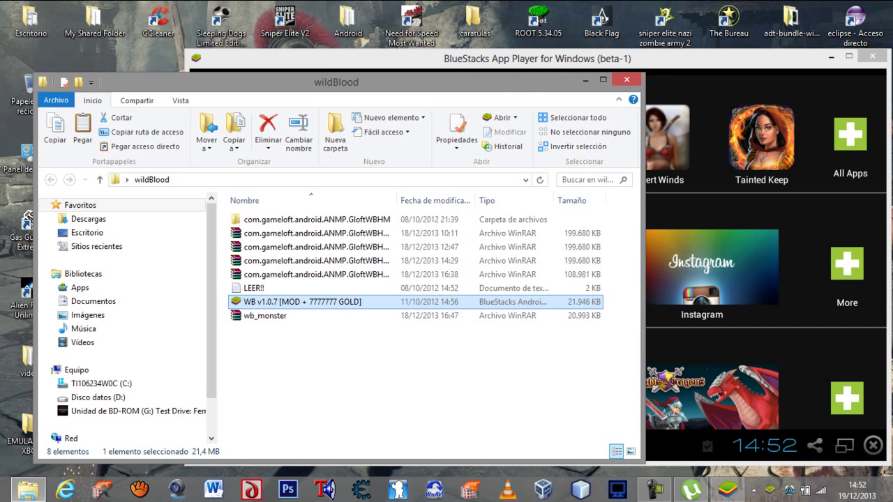
{"action": "left_click", "coordinate": [824, 498]}
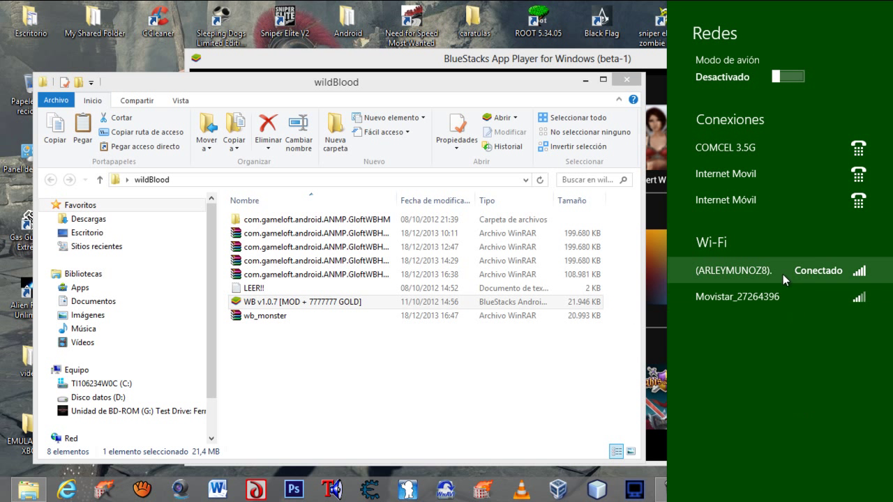
{"action": "left_click", "coordinate": [783, 275]}
{"action": "left_click", "coordinate": [809, 345]}
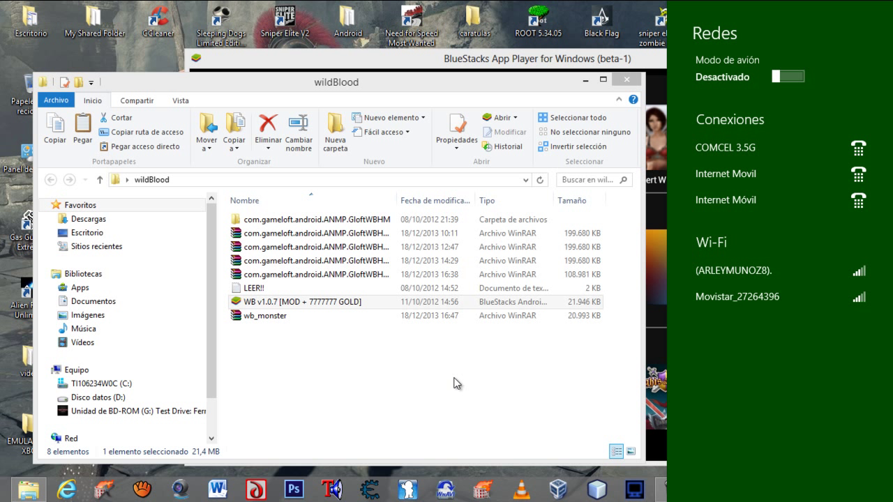
{"action": "left_click", "coordinate": [424, 377]}
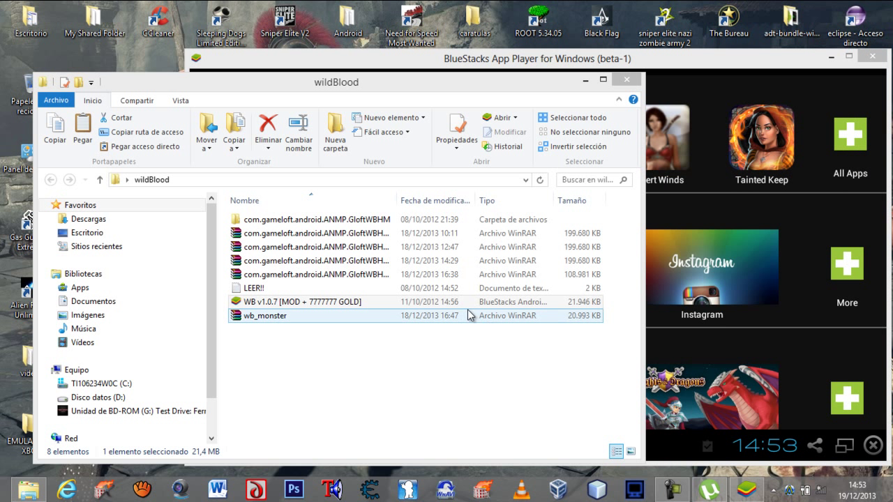
- Close the wildBlood folder window and reposition the BlueStacks window on the desktop
{"action": "left_click_drag", "start_coordinate": [522, 89], "coordinate": [573, 89]}
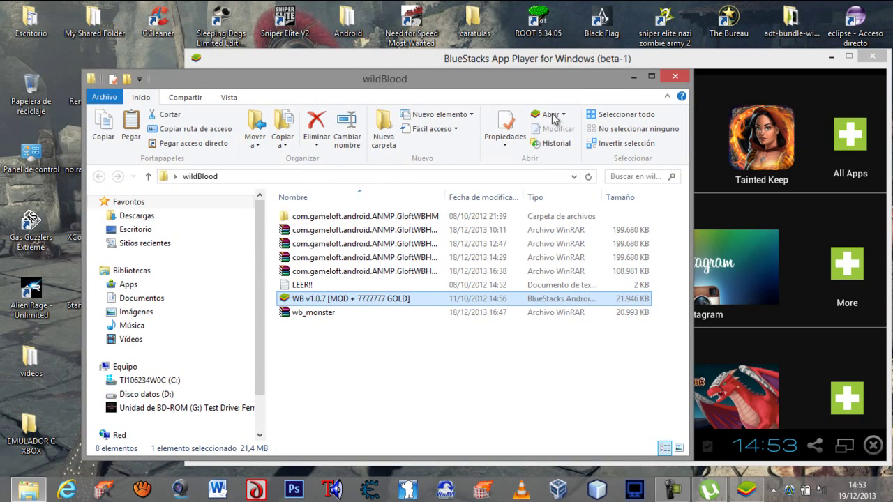
{"action": "left_click", "coordinate": [676, 76]}
{"action": "left_click_drag", "start_coordinate": [675, 71], "coordinate": [608, 76]}
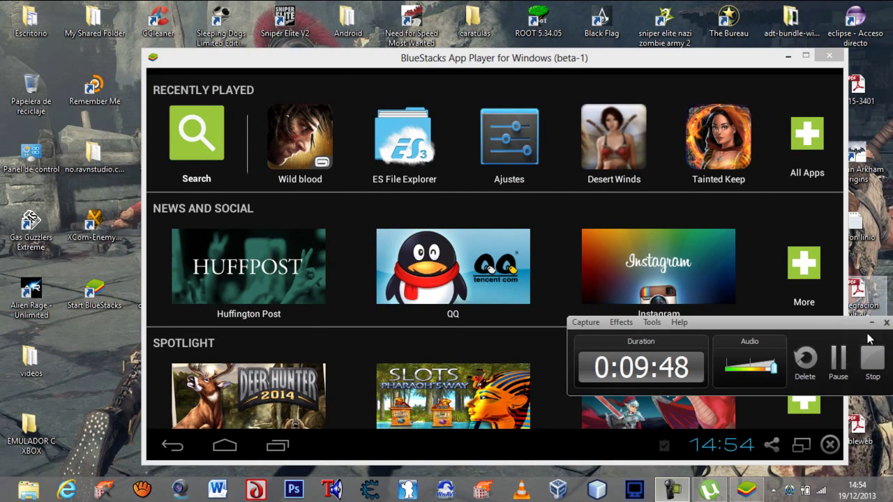
{"action": "left_click", "coordinate": [840, 359]}
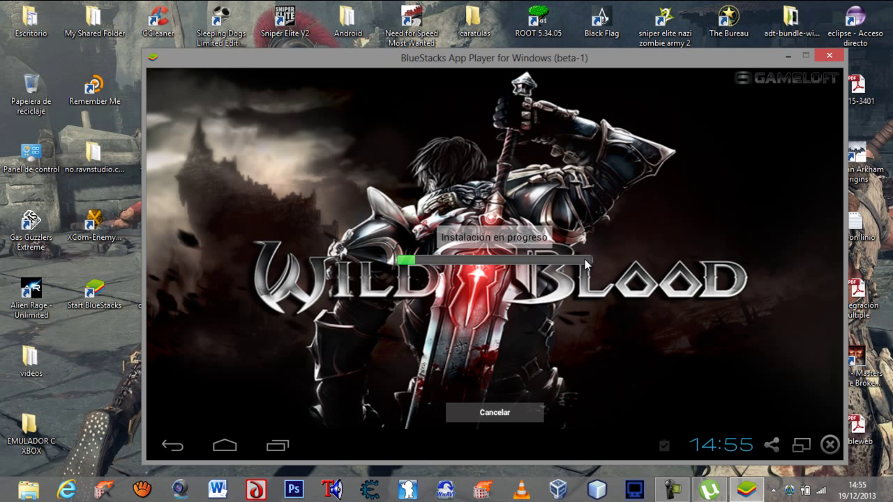
- Cut the Wi-Fi connection again while Wild Blood's installation is in progress and return to the game window
{"action": "left_click", "coordinate": [822, 491]}
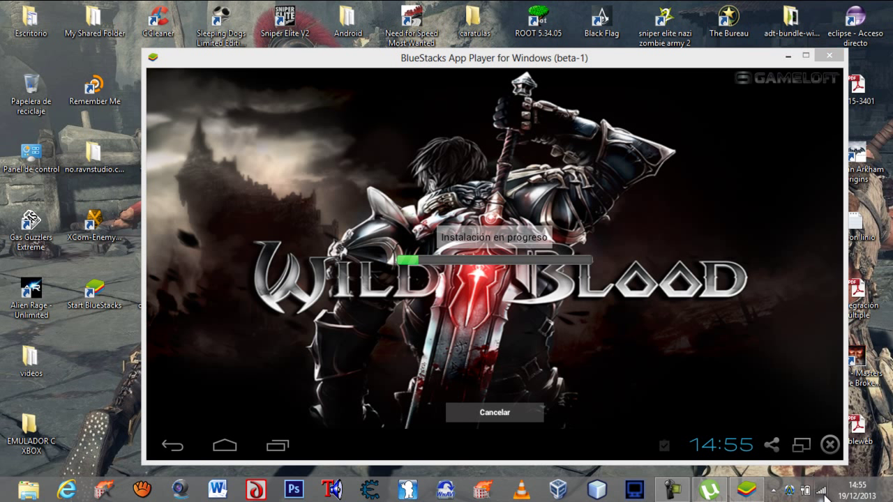
{"action": "left_click", "coordinate": [754, 272]}
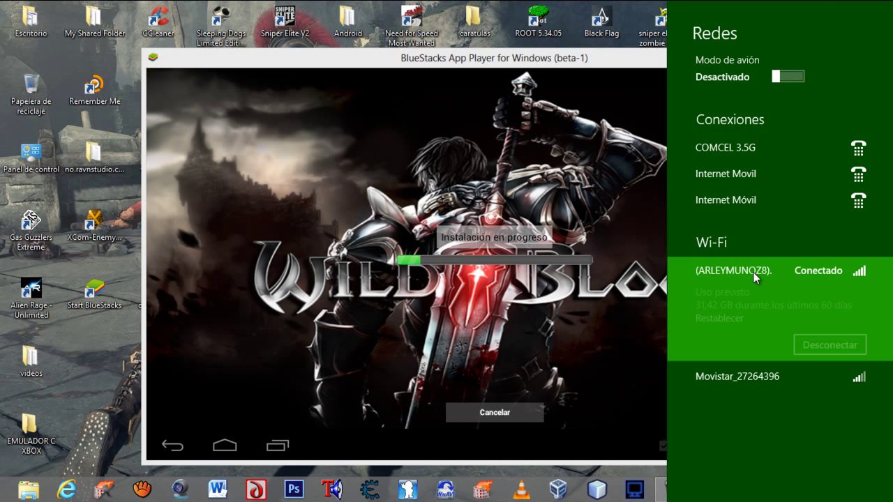
{"action": "left_click", "coordinate": [813, 340]}
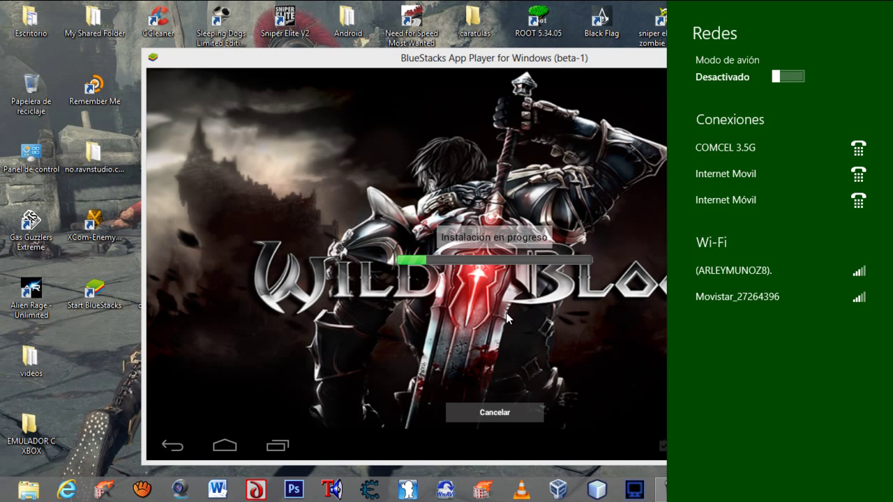
{"action": "left_click", "coordinate": [507, 317]}
{"action": "mouse_move", "coordinate": [626, 62]}
{"action": "left_mouse_down"}
{"action": "mouse_move", "coordinate": [613, 47]}
{"action": "mouse_move", "coordinate": [610, 59]}
{"action": "left_mouse_up"}
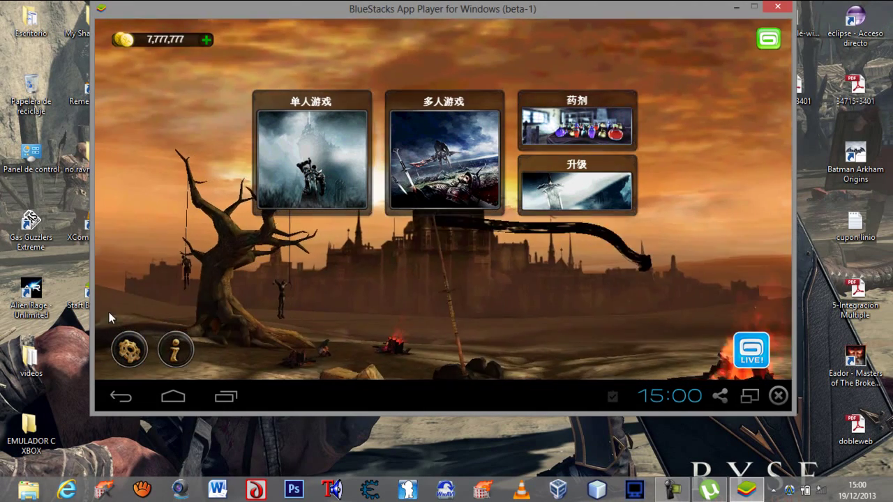
- Set Wild Blood's language to Spanish in the game options
{"action": "left_click", "coordinate": [128, 353]}
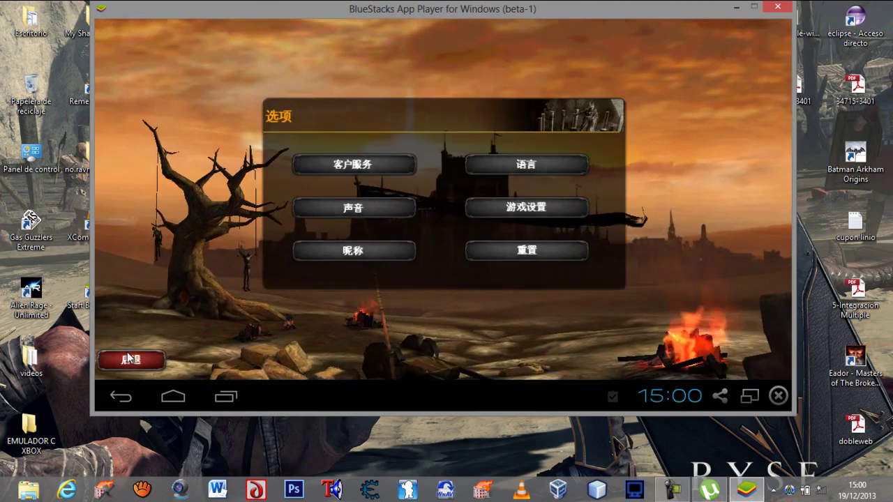
{"action": "left_click", "coordinate": [516, 164]}
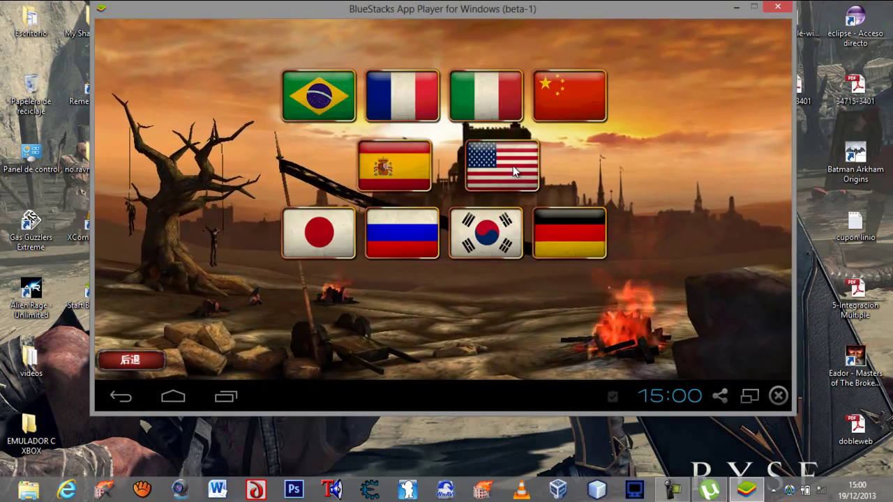
{"action": "left_click", "coordinate": [405, 162]}
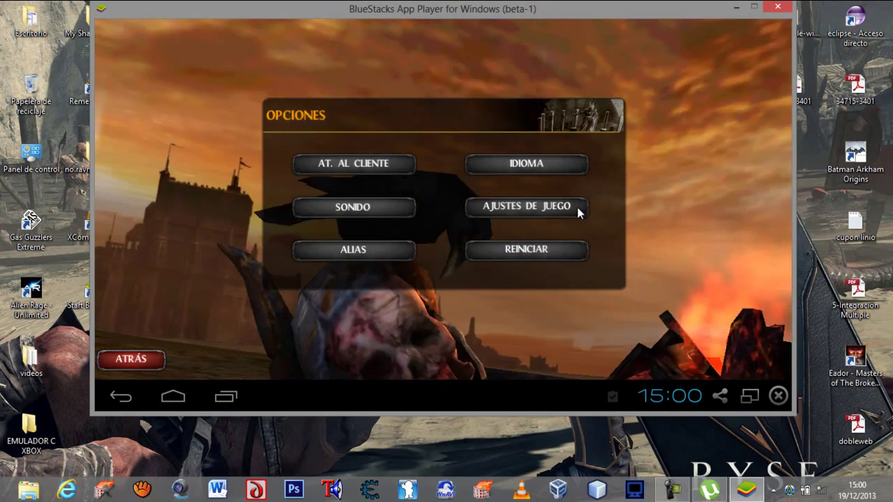
- Review the gameplay settings for enemy health bar, left-handed control, subtitles and notifications, and return to the main menu
{"action": "left_click", "coordinate": [547, 212]}
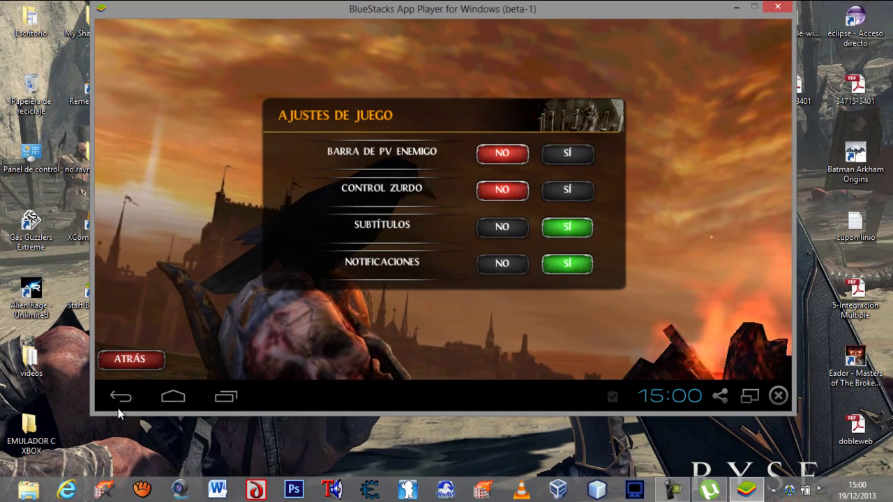
{"action": "left_click", "coordinate": [119, 402]}
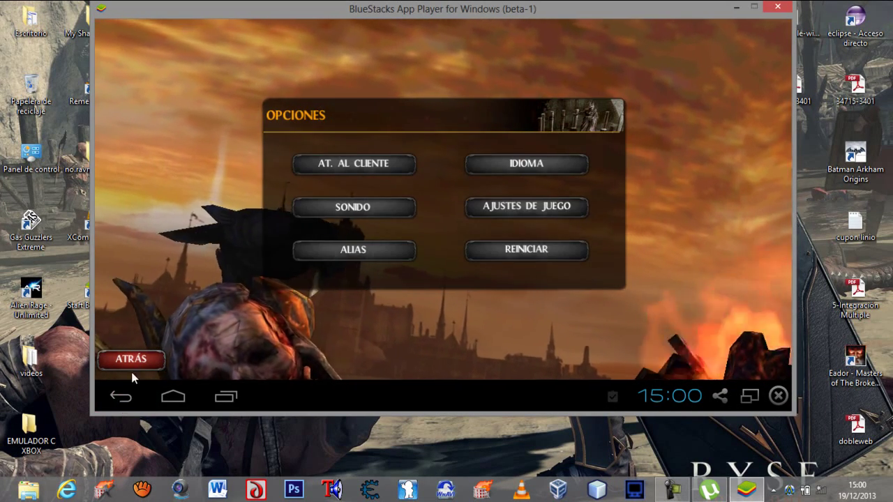
{"action": "left_click", "coordinate": [133, 362]}
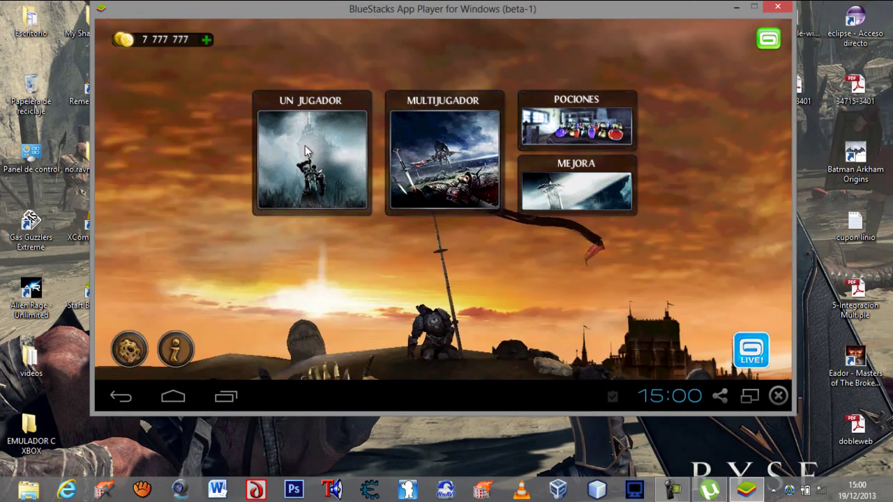
- Start the single-player game at chapter 1, Aldea del rey, on the map
{"action": "left_click", "coordinate": [305, 150]}
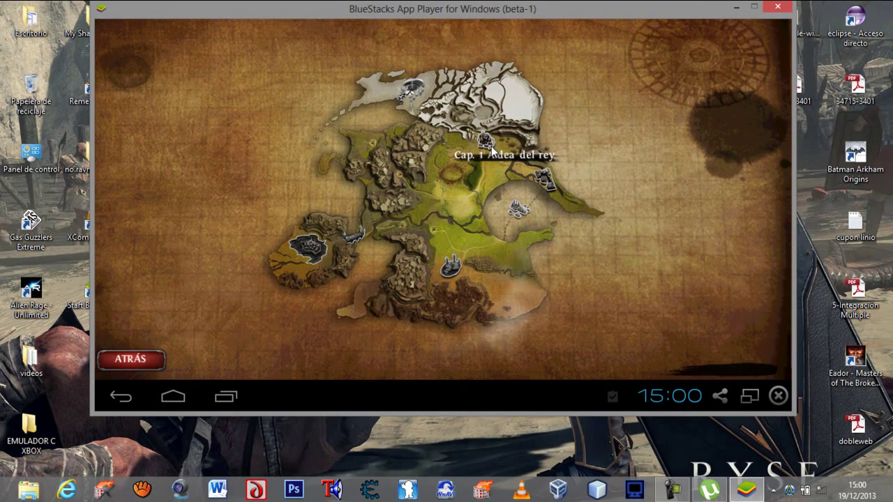
{"action": "left_click", "coordinate": [492, 150]}
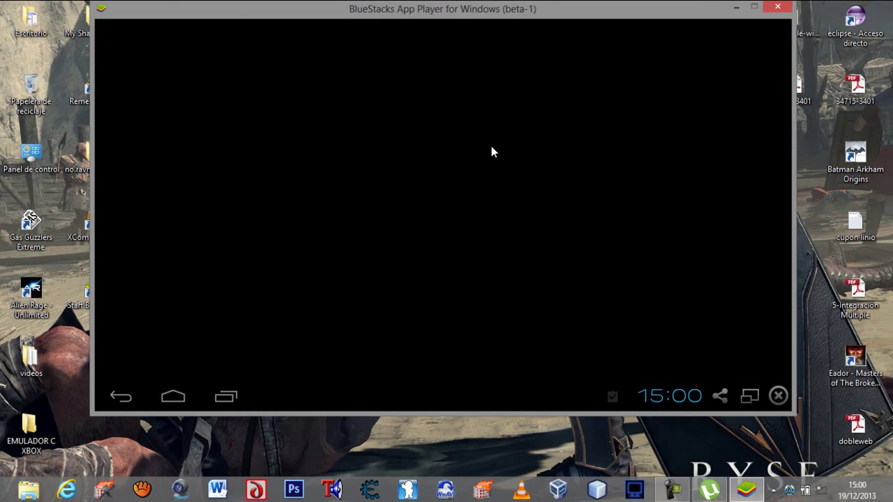